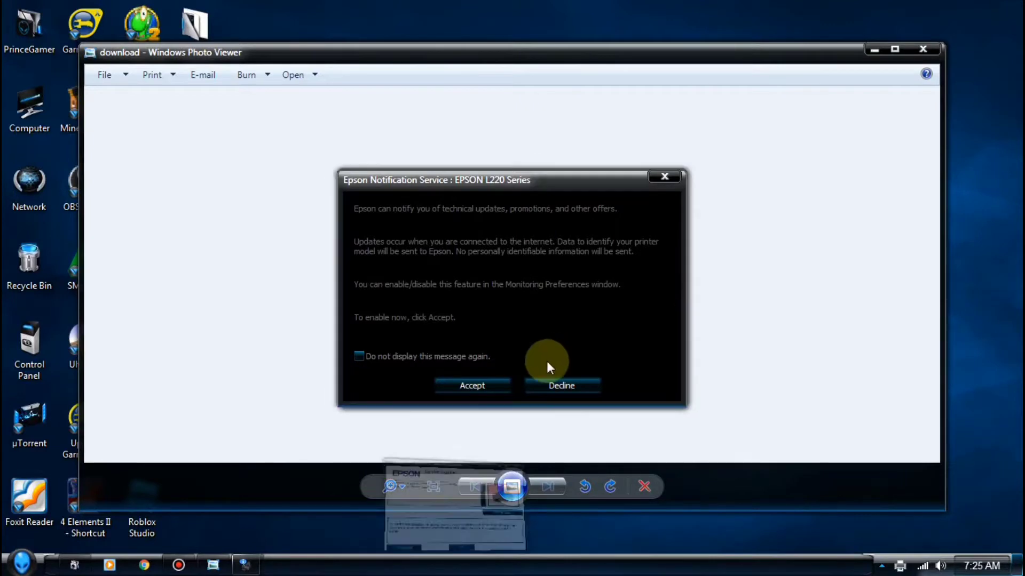
Dismiss the Epson Notification Service offer and the EPSON Status Monitor message
click(496, 383)
click(845, 537)
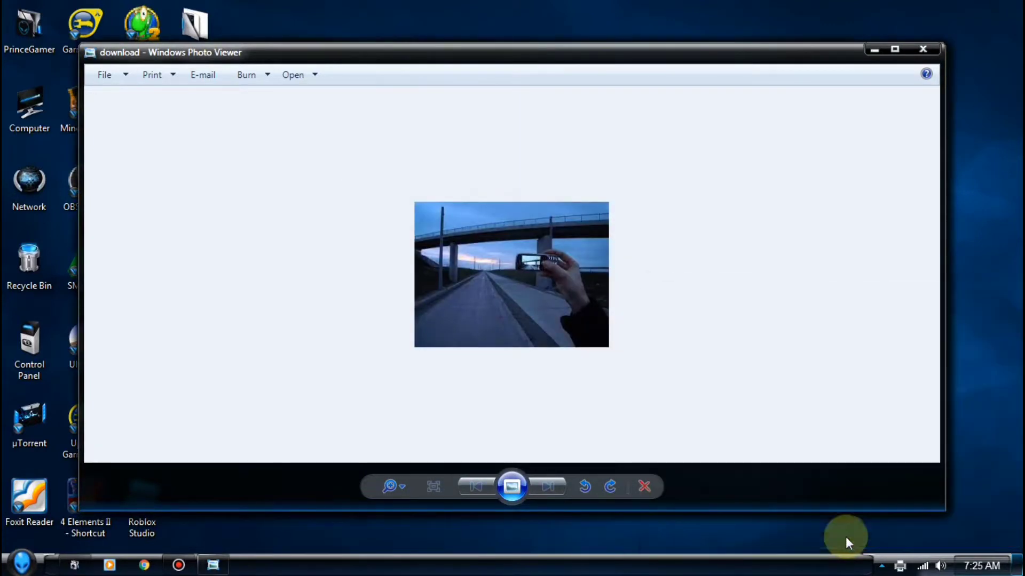
Close the photo in Windows Photo Viewer and launch Google Chrome from the taskbar
click(925, 49)
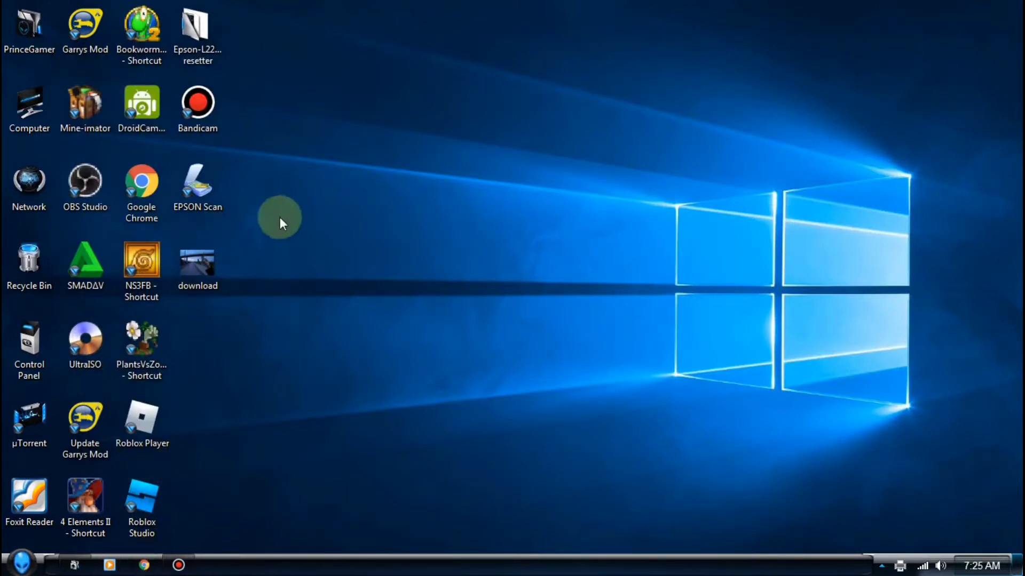
click(203, 49)
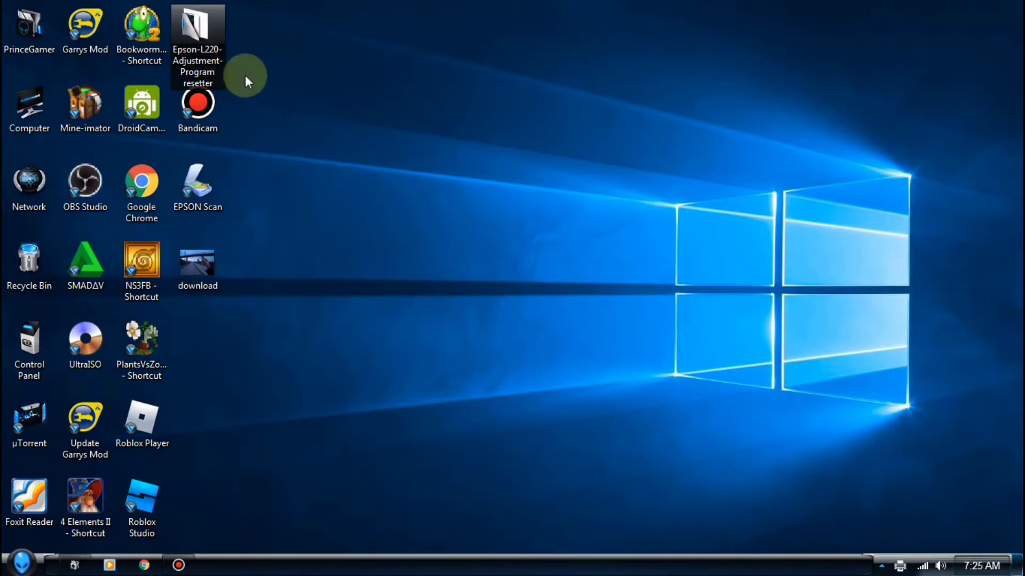
click(251, 64)
click(145, 564)
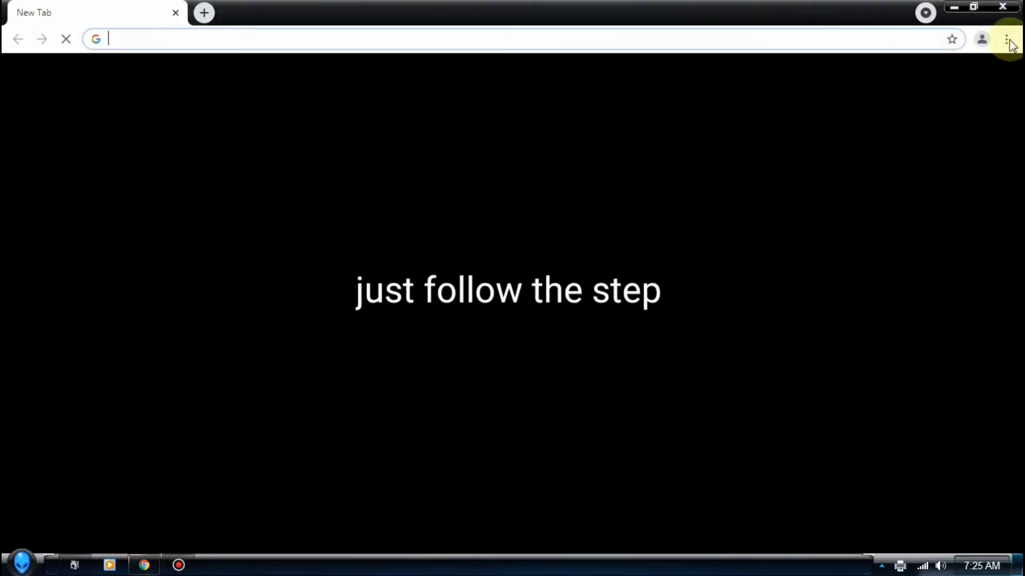
Reopen the Epson L220 resetter product page from Chrome history and close the empty tab
click(1006, 39)
mouse_move(936, 124)
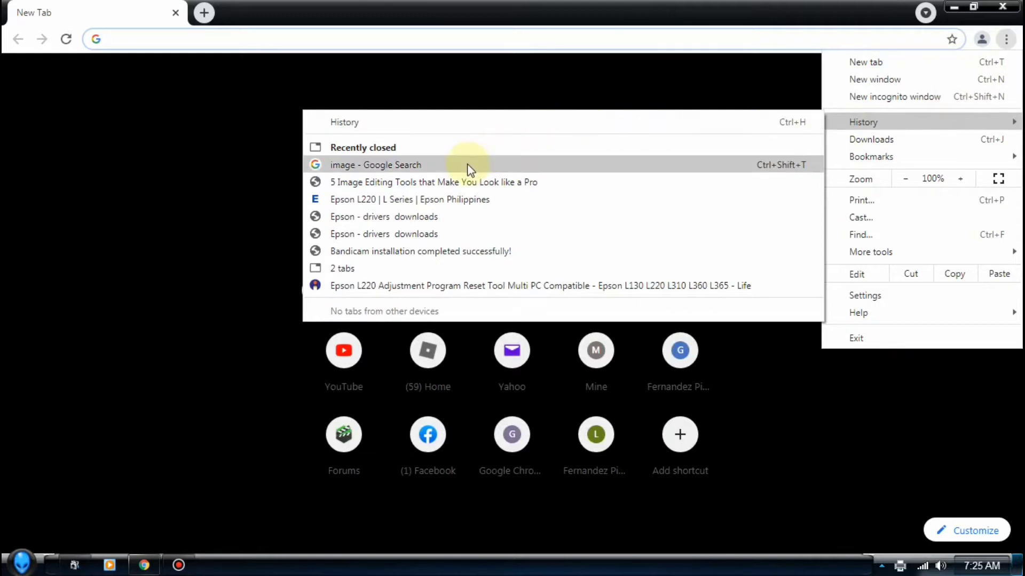
click(447, 286)
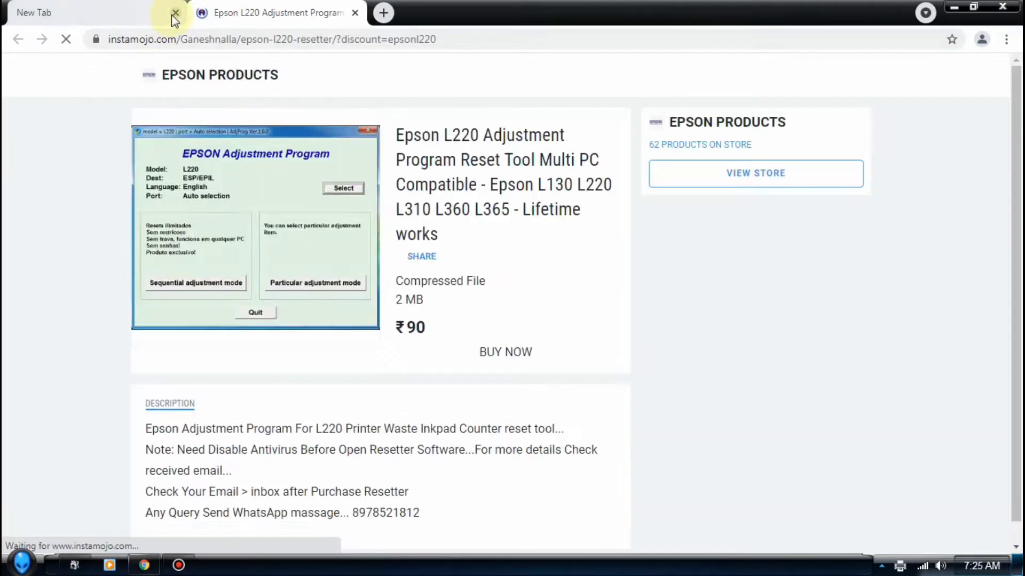
click(174, 12)
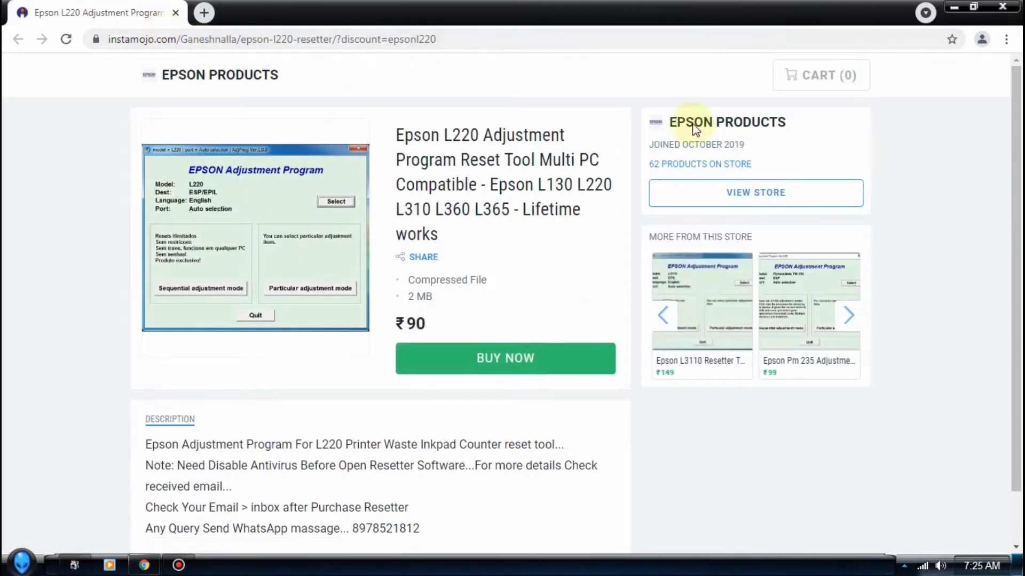
Search Google for 'epson l220 resetter free download' in a new tab
click(203, 12)
click(247, 45)
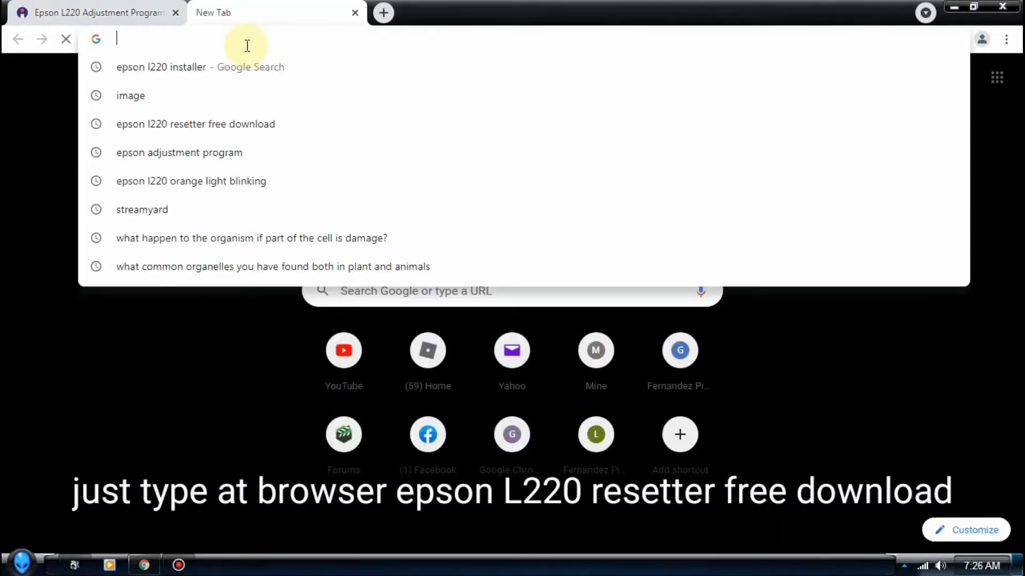
text(epson)
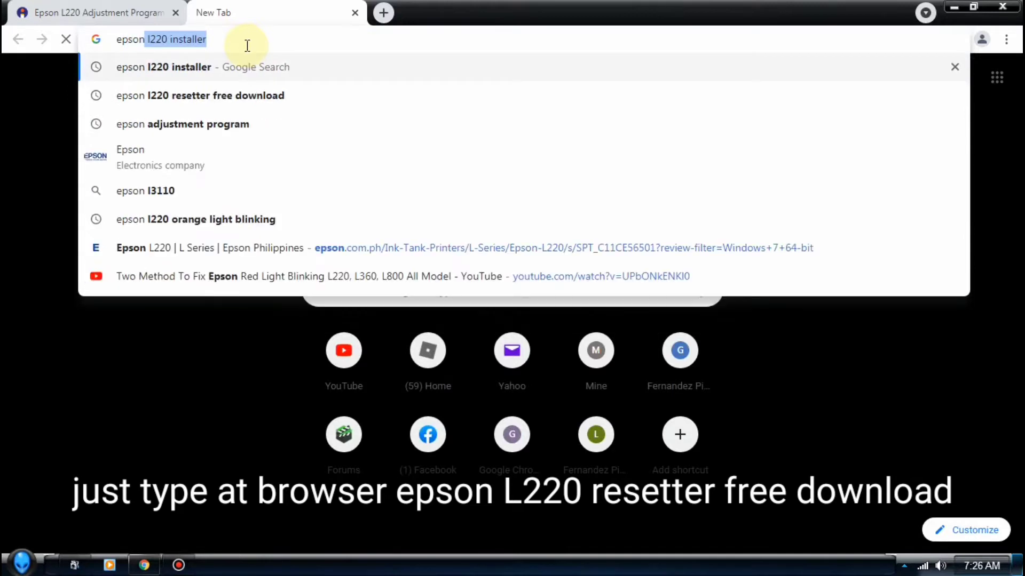
click(235, 103)
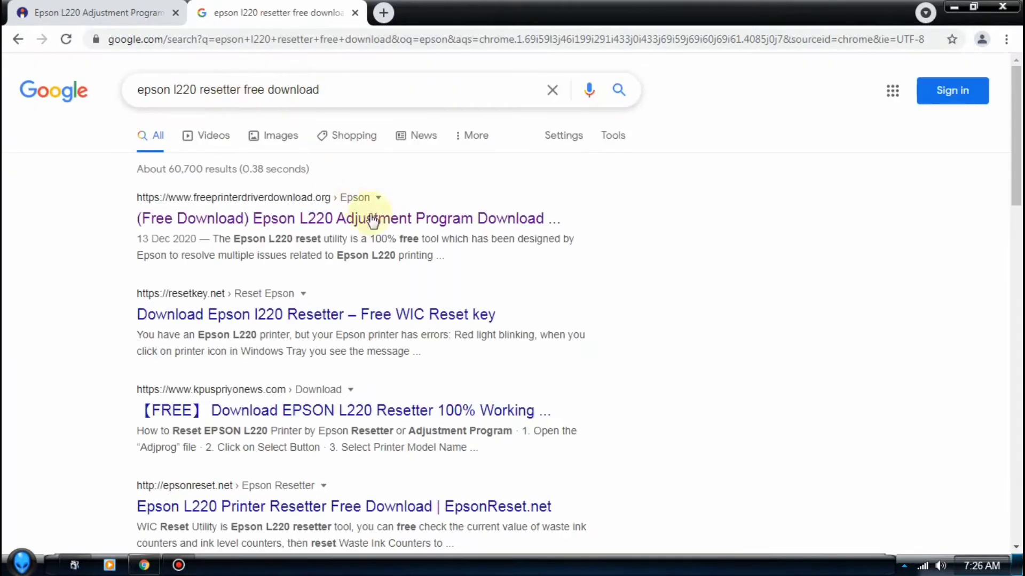
Open the free Epson L220 Adjustment Program article and download its zip
click(422, 223)
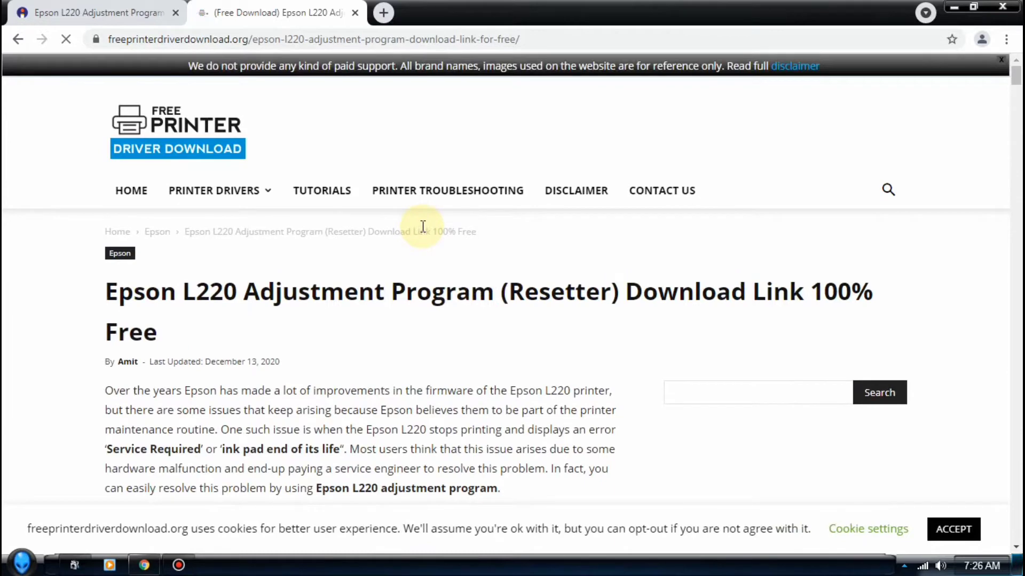
scroll(423, 226, down, 5)
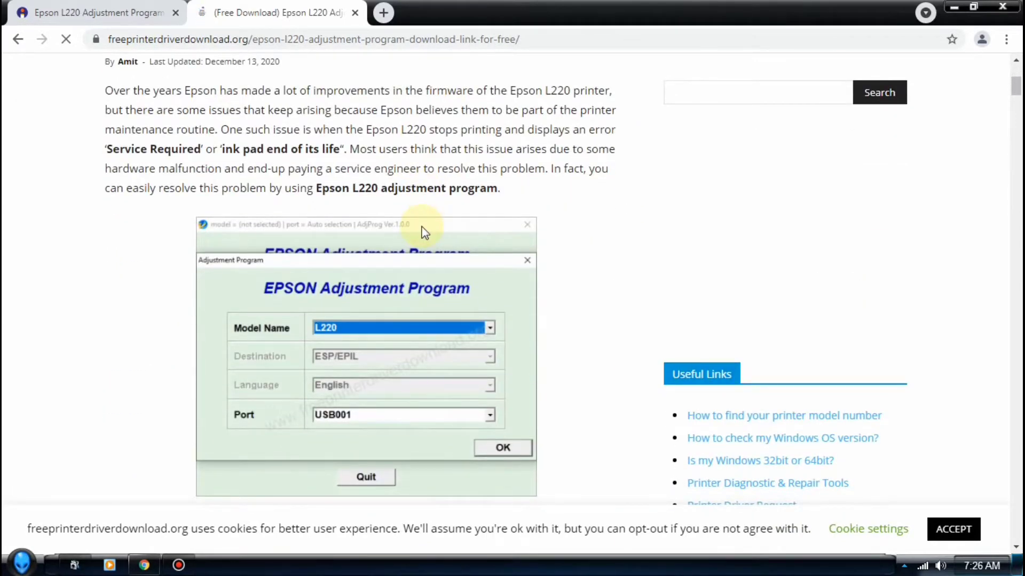
scroll(424, 230, down, 7)
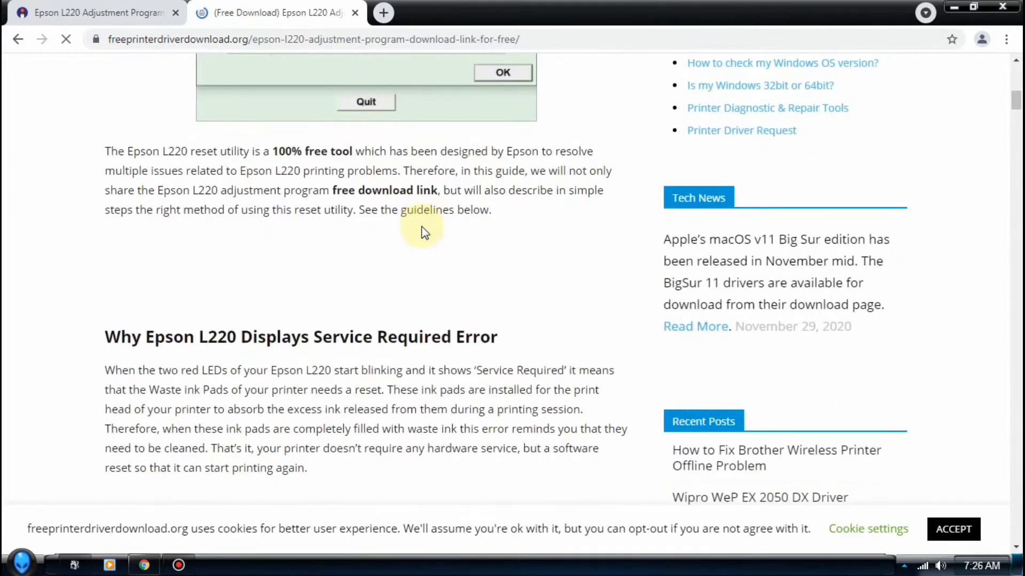
scroll(424, 233, down, 7)
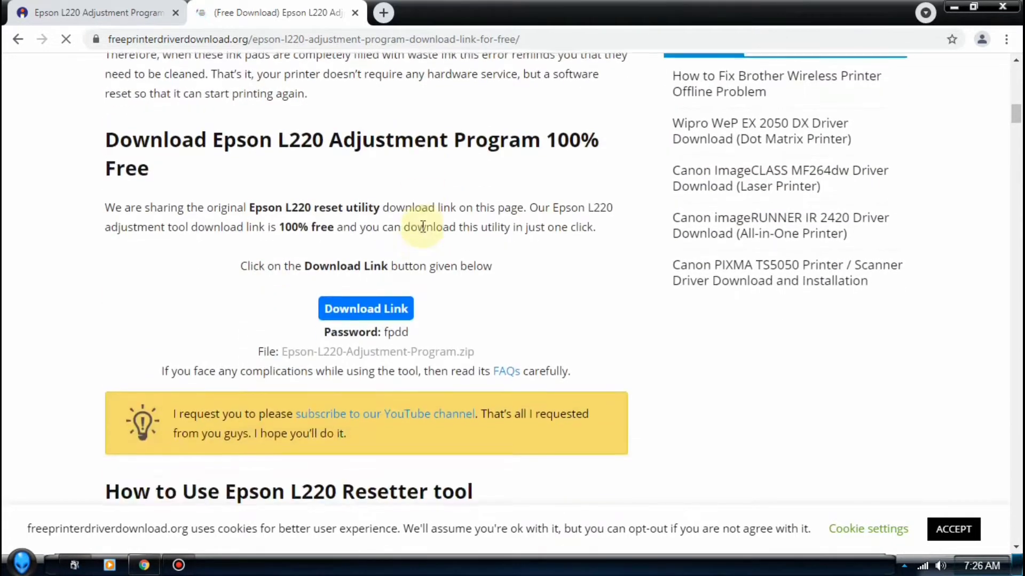
click(367, 311)
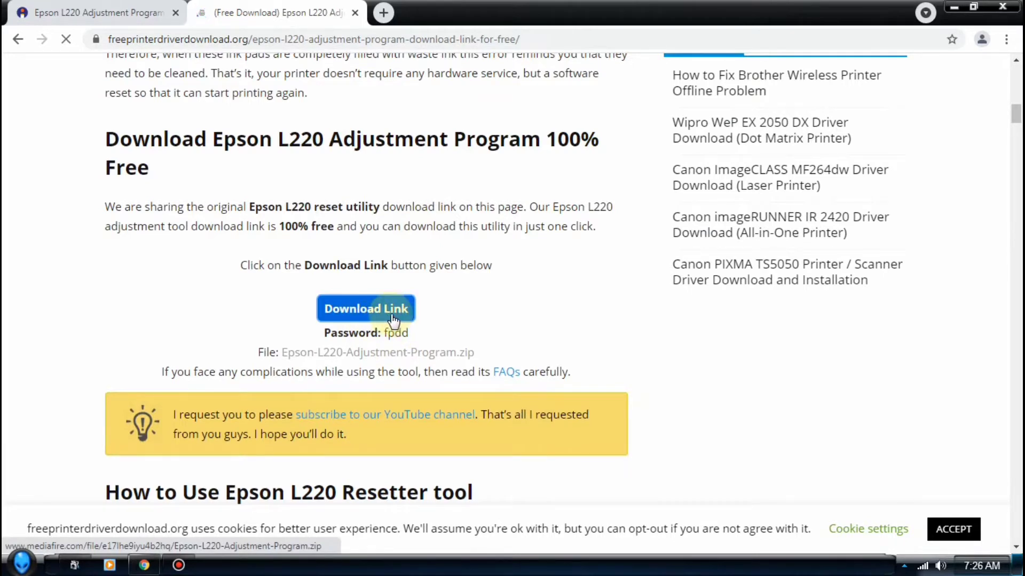
click(363, 310)
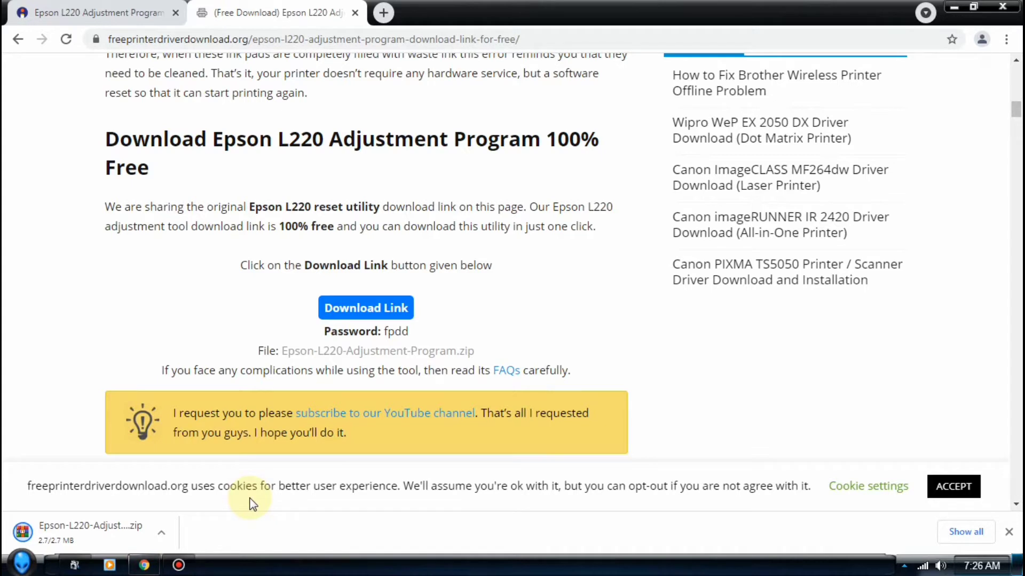
Copy the downloaded Epson-L220-Adjustment-Program zip from Downloads and minimize windows to the desktop
click(163, 538)
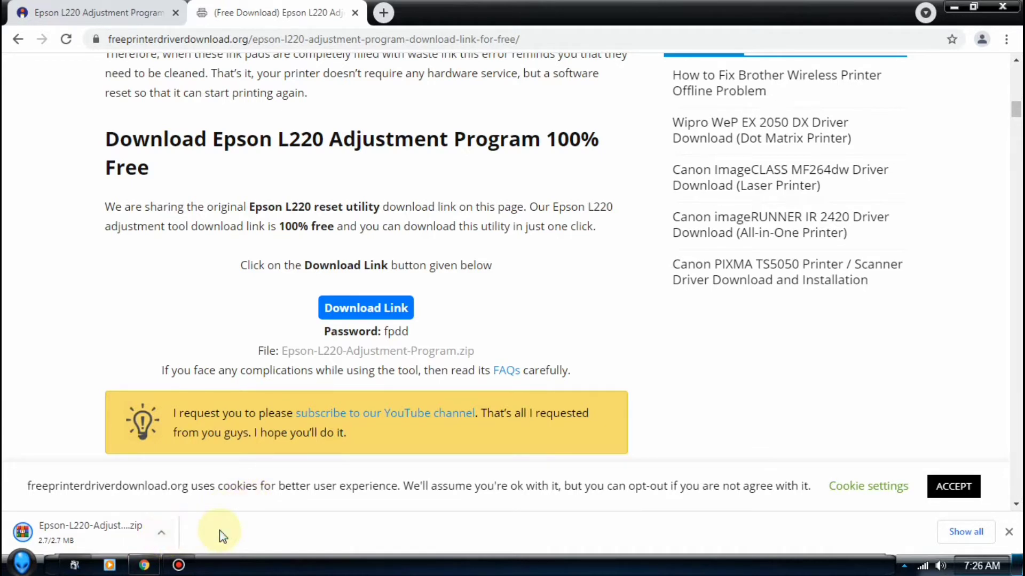
click(163, 534)
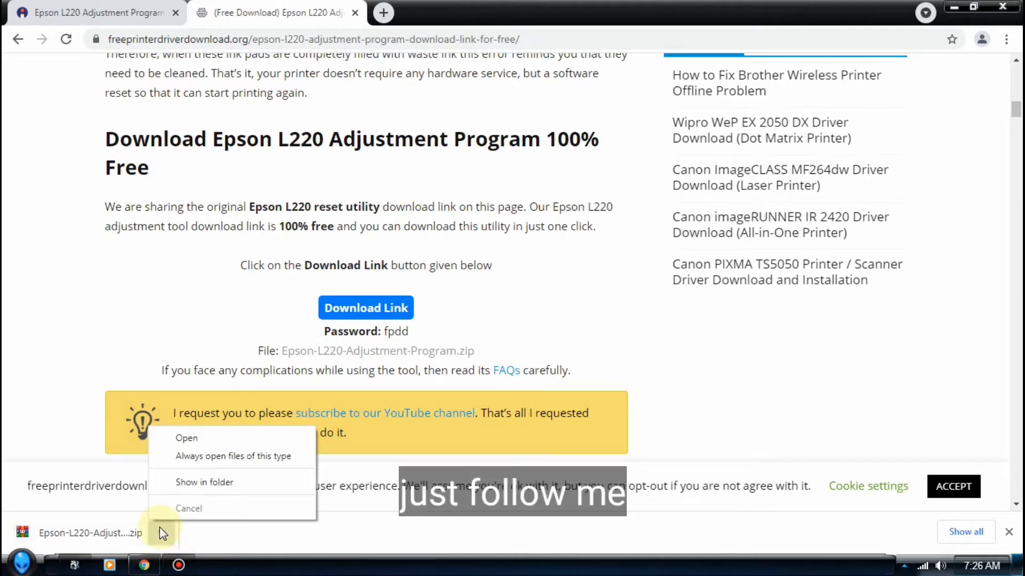
click(234, 481)
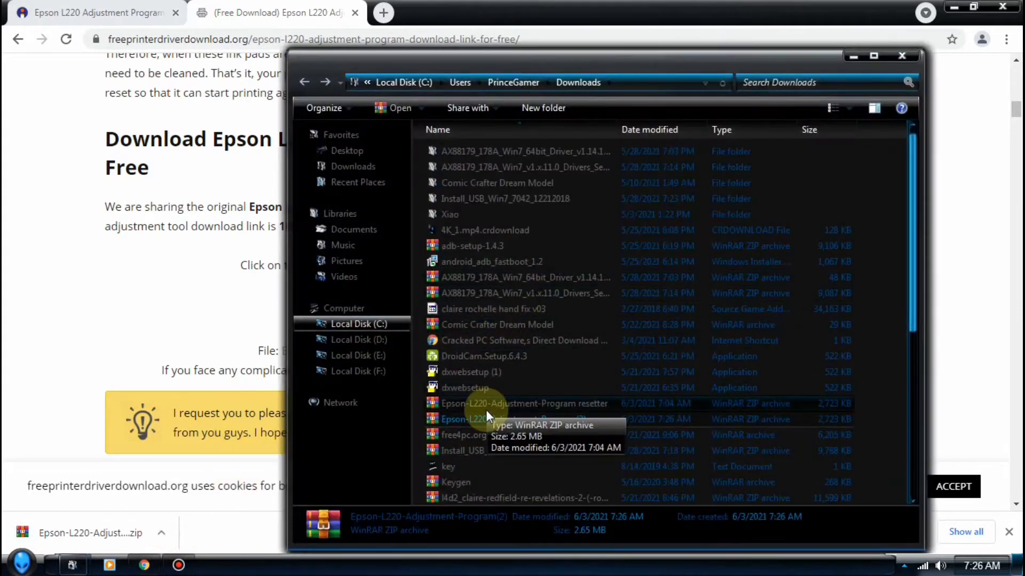
right_click(482, 420)
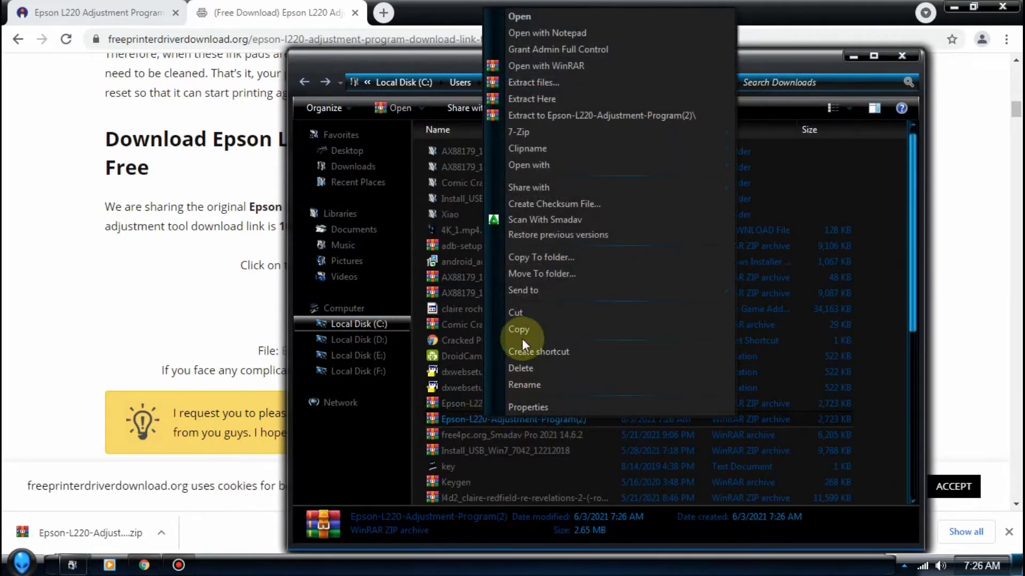
click(515, 330)
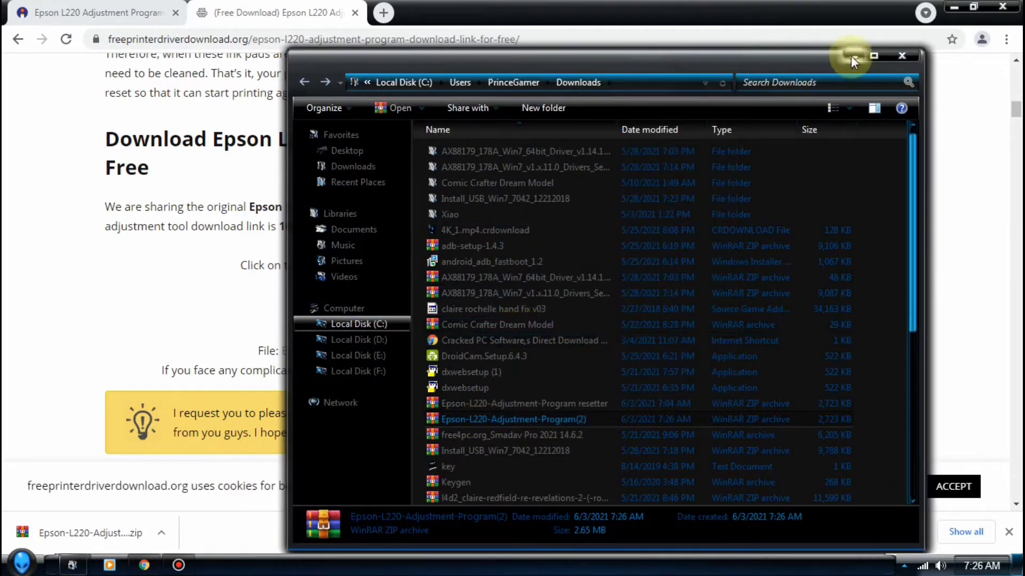
click(850, 55)
click(954, 6)
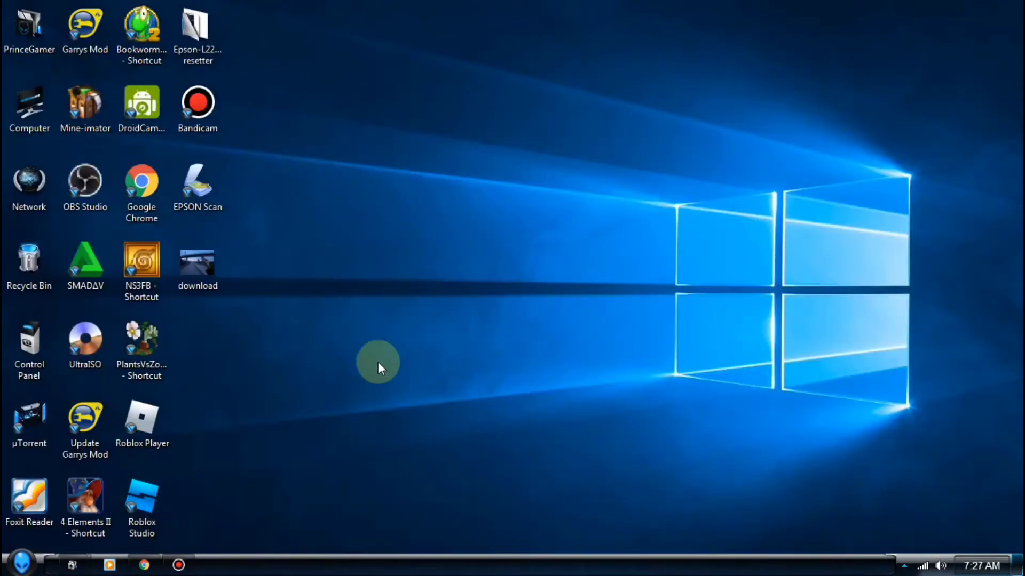
Paste the Epson zip onto the desktop and extract it to Epson-L220-Adjustment-Program(2)
right_click(271, 342)
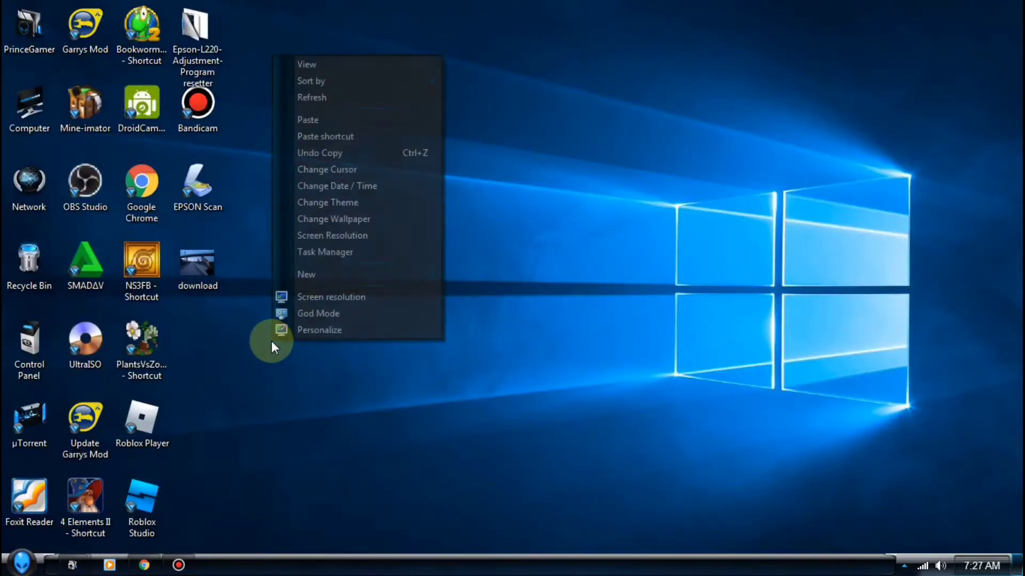
click(320, 122)
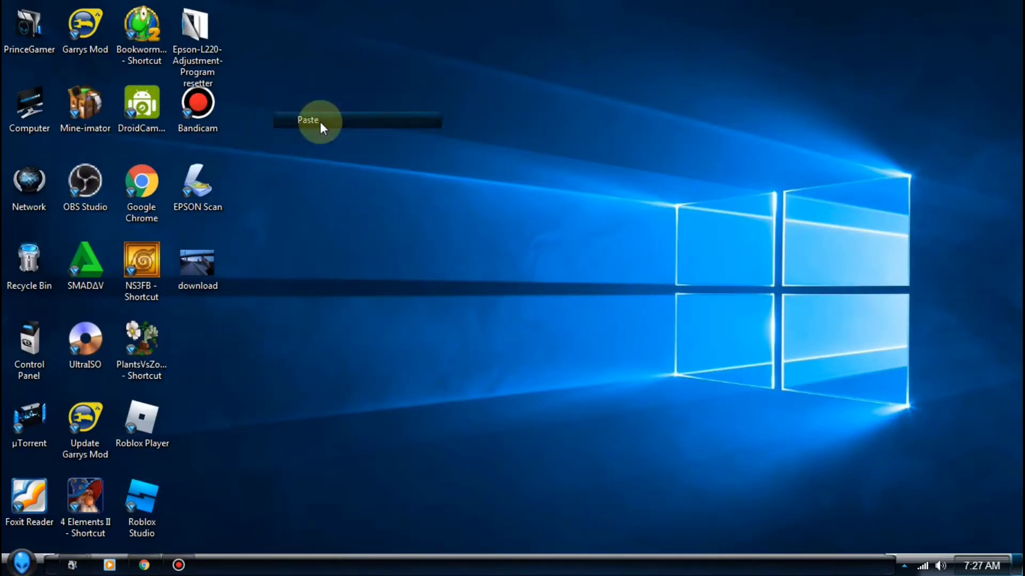
click(224, 365)
right_click(204, 357)
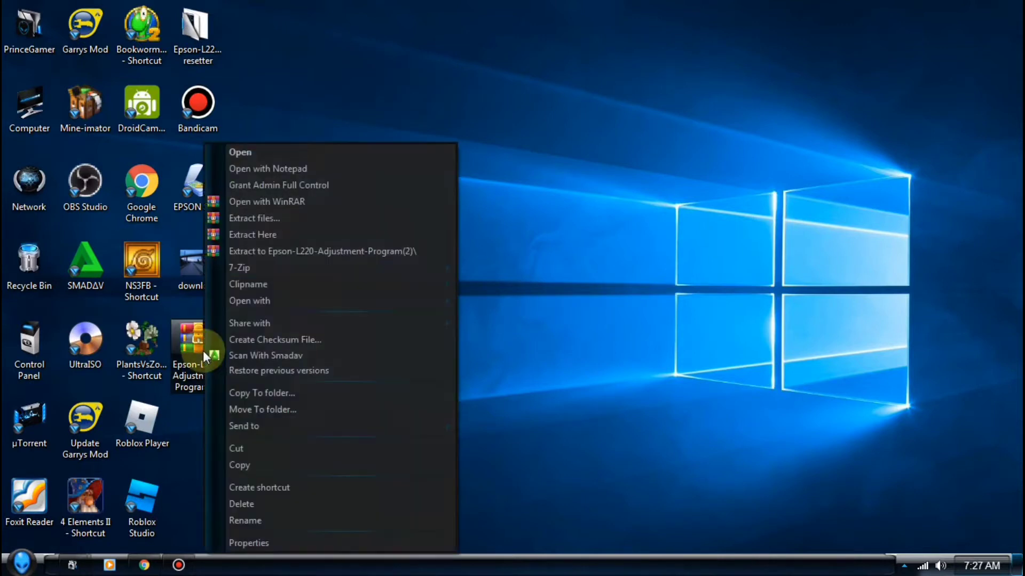
click(268, 252)
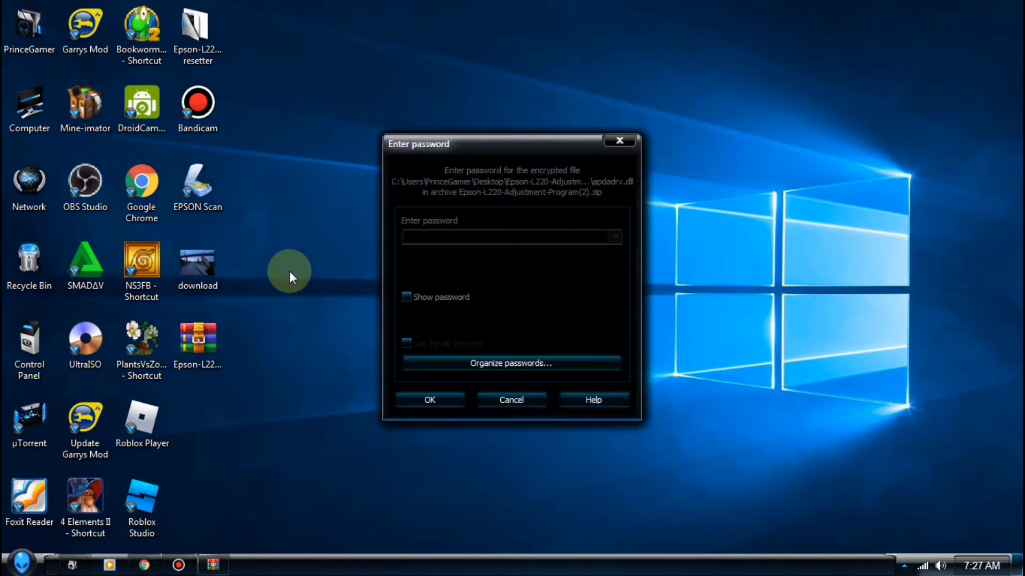
Enter the archive password to finish extracting, then place the extracted folder beside Roblox Player
text(1234)
click(431, 402)
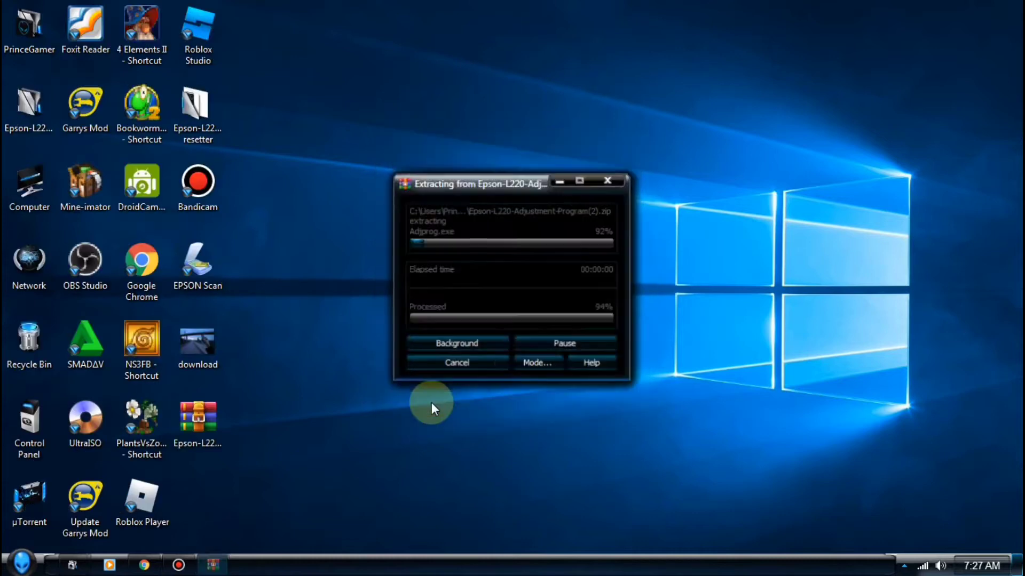
drag(17, 114, 272, 491)
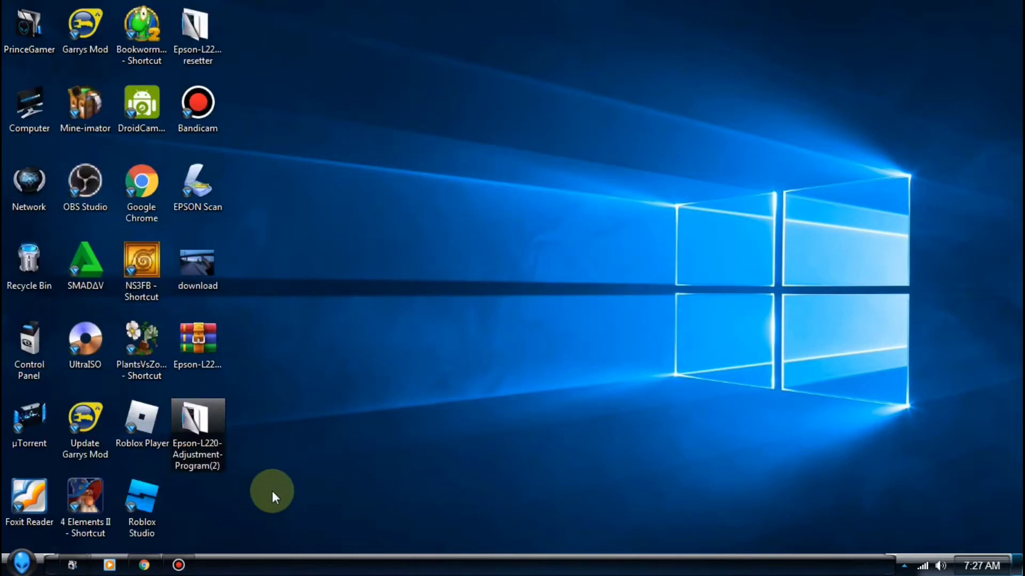
Open the Epson-L220-Adjustment-Program(2) folder and run Adjprog as administrator
right_click(211, 442)
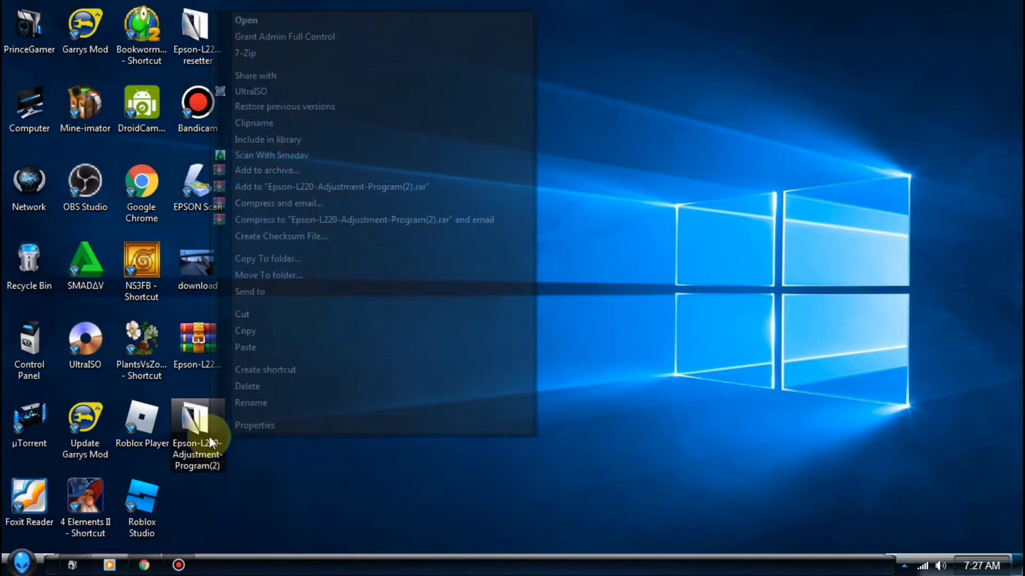
click(256, 21)
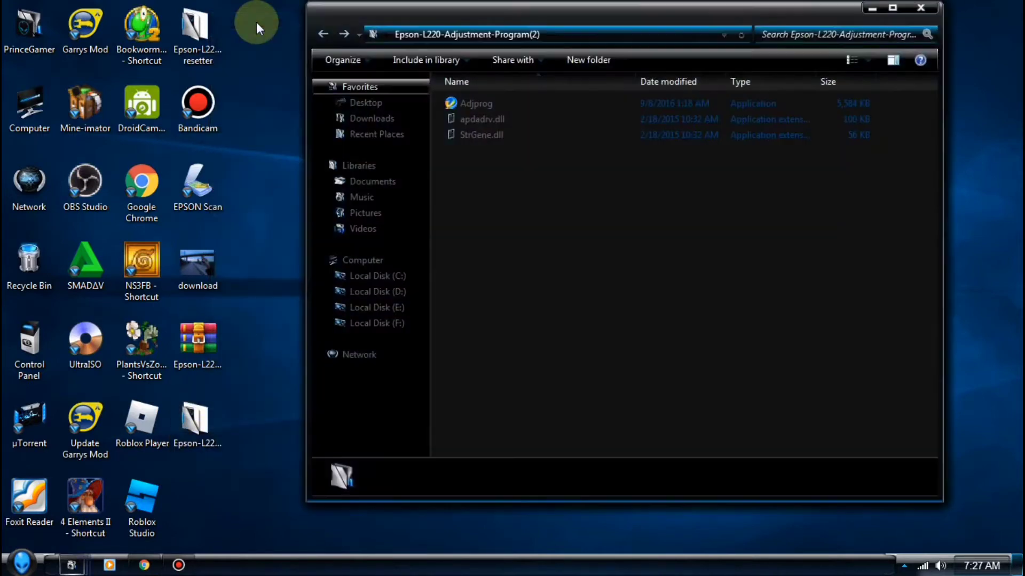
click(465, 106)
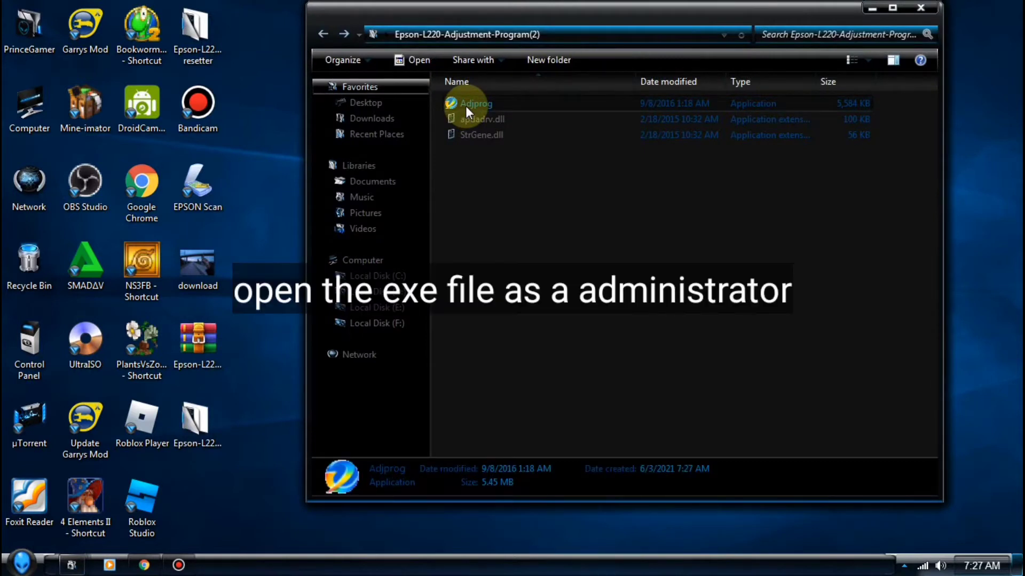
right_click(466, 106)
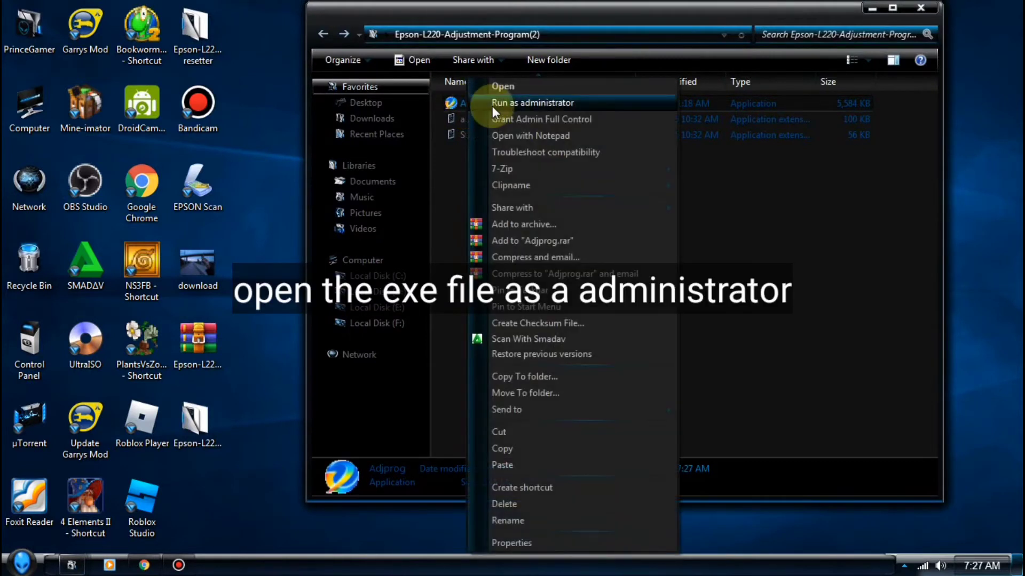
click(492, 103)
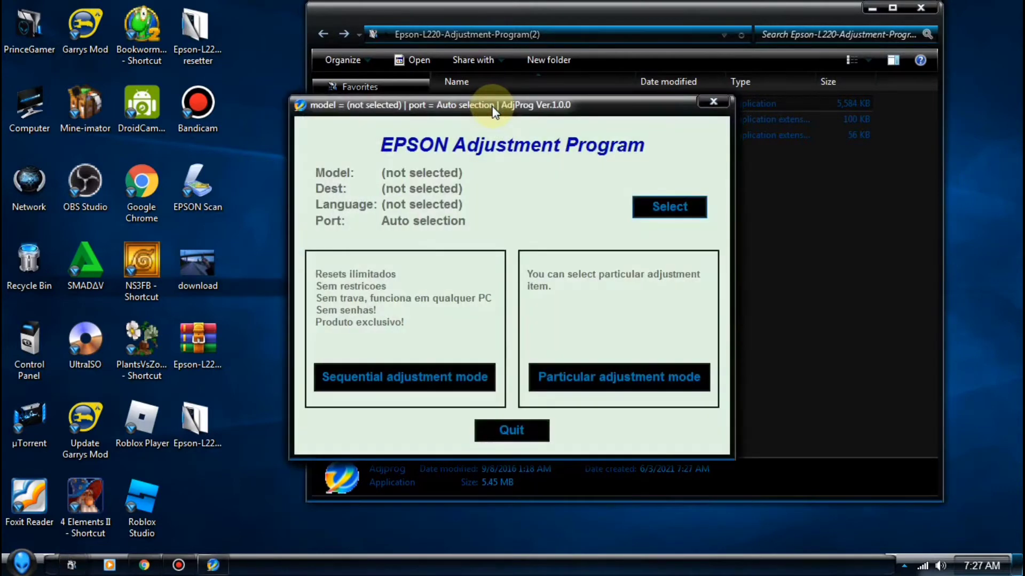
Select model L220 and port USB001 (L220 Series) in the printer settings and confirm
click(667, 206)
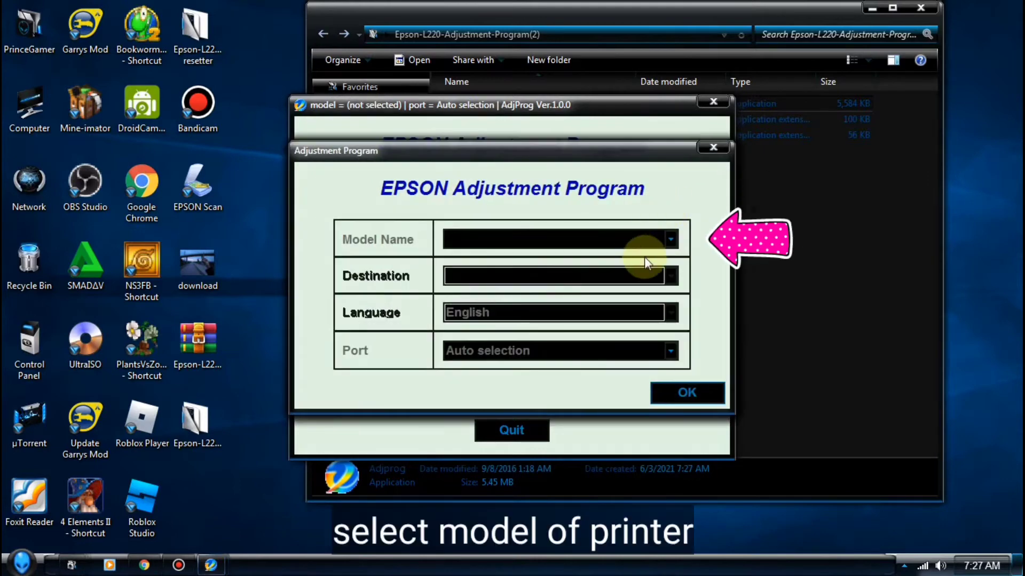
click(671, 241)
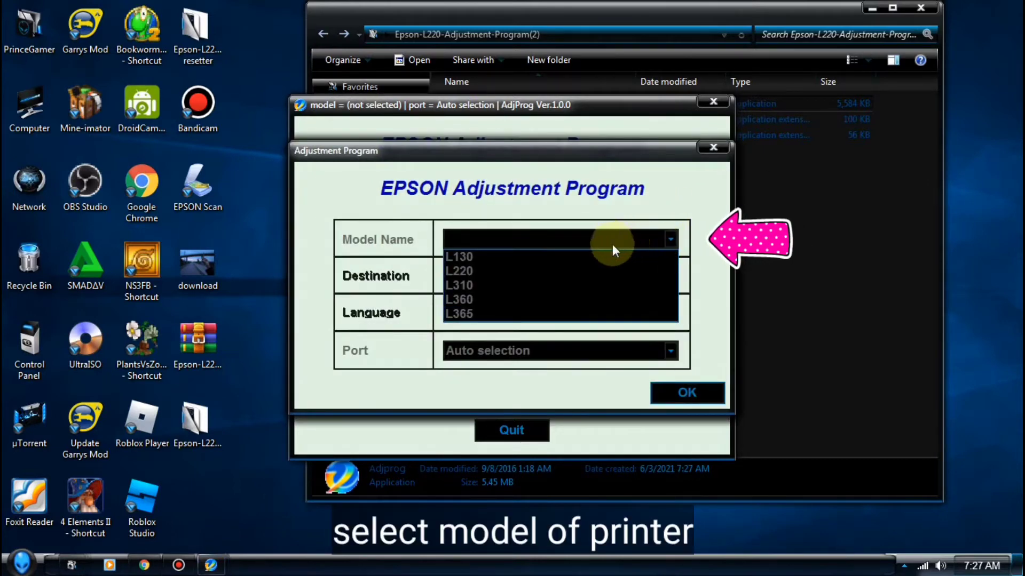
click(475, 271)
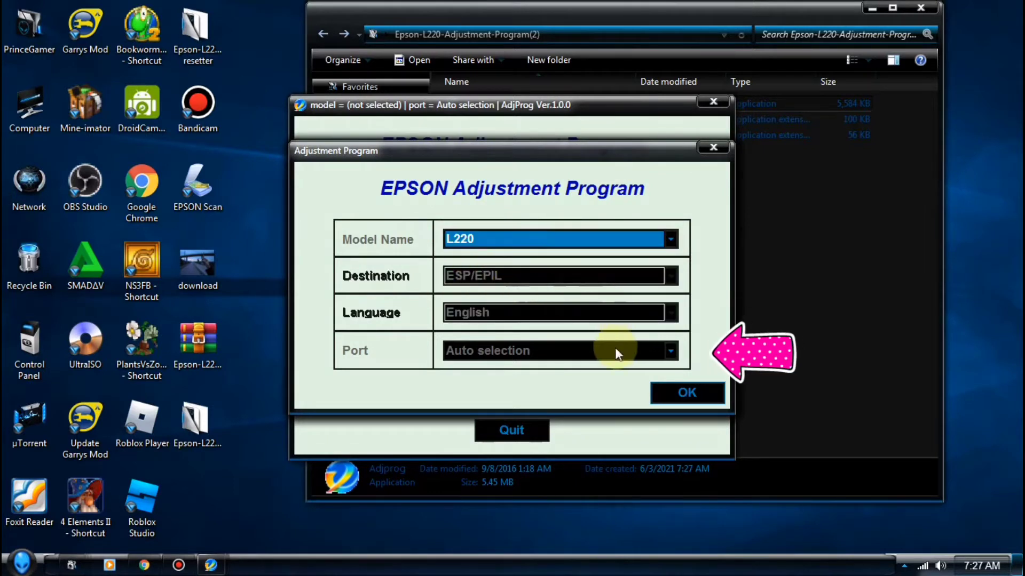
click(670, 350)
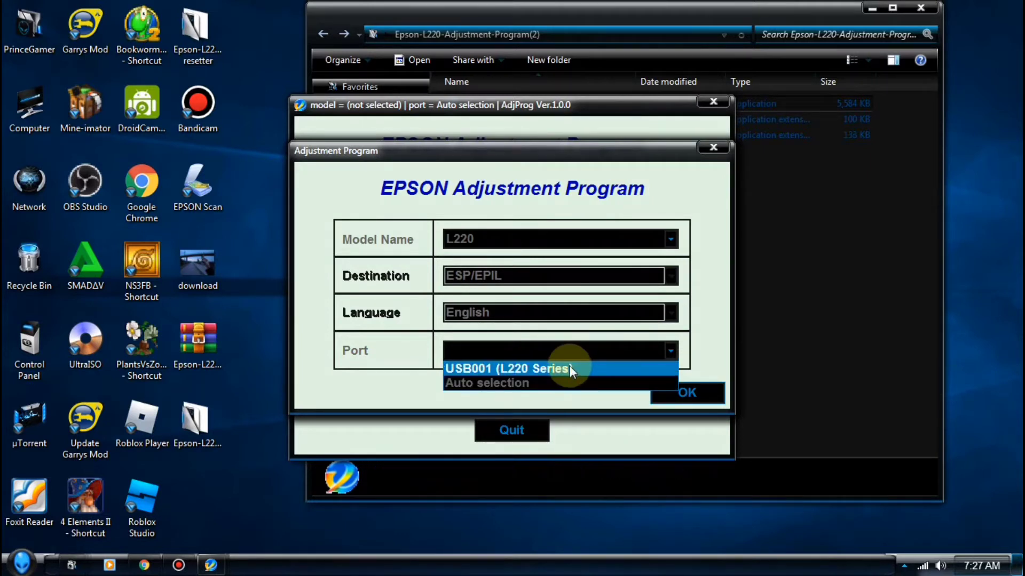
click(569, 368)
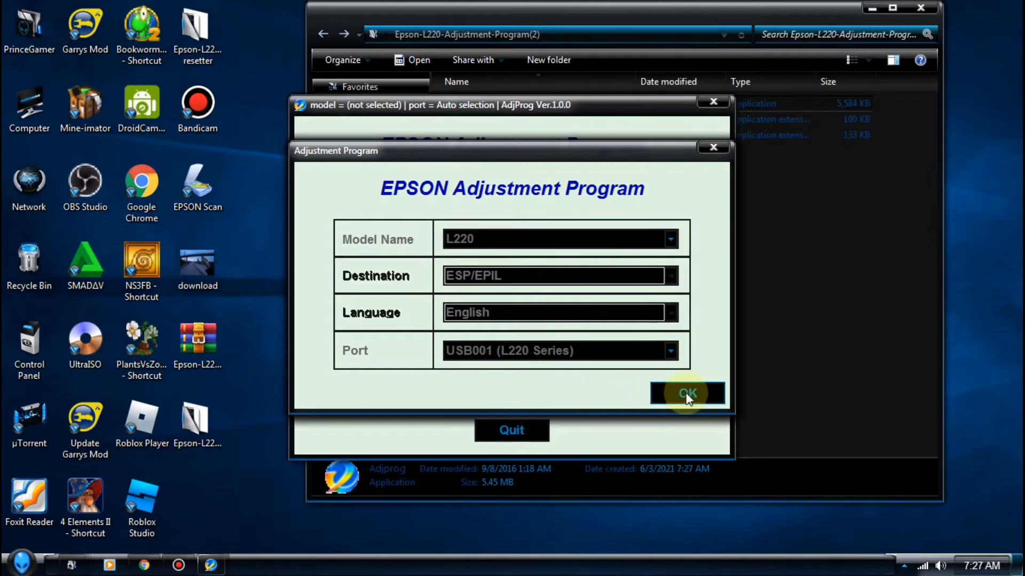
click(687, 396)
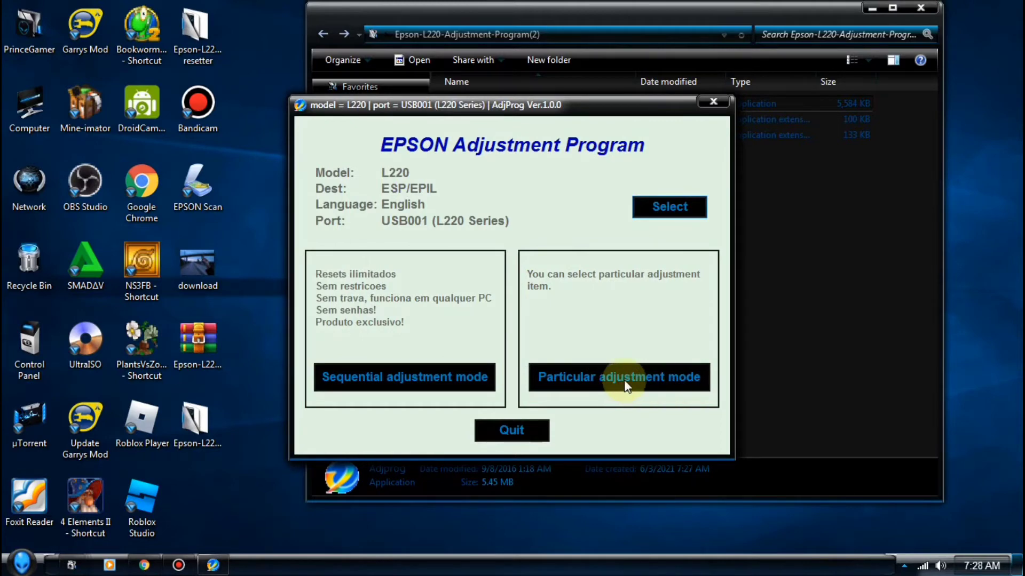
Choose Waste ink pad counter from the Particular adjustment mode list
click(625, 379)
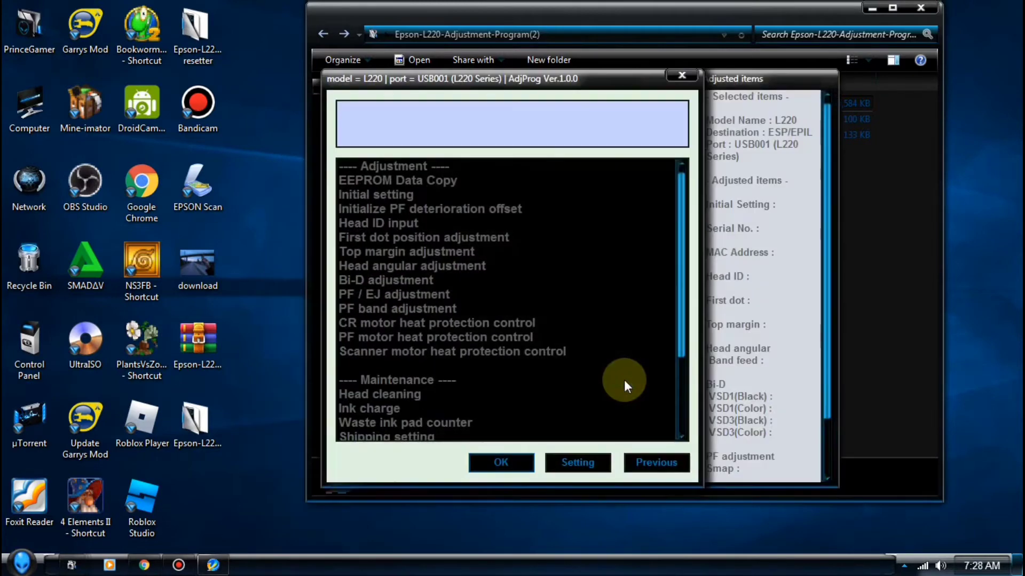
drag(607, 75, 638, 61)
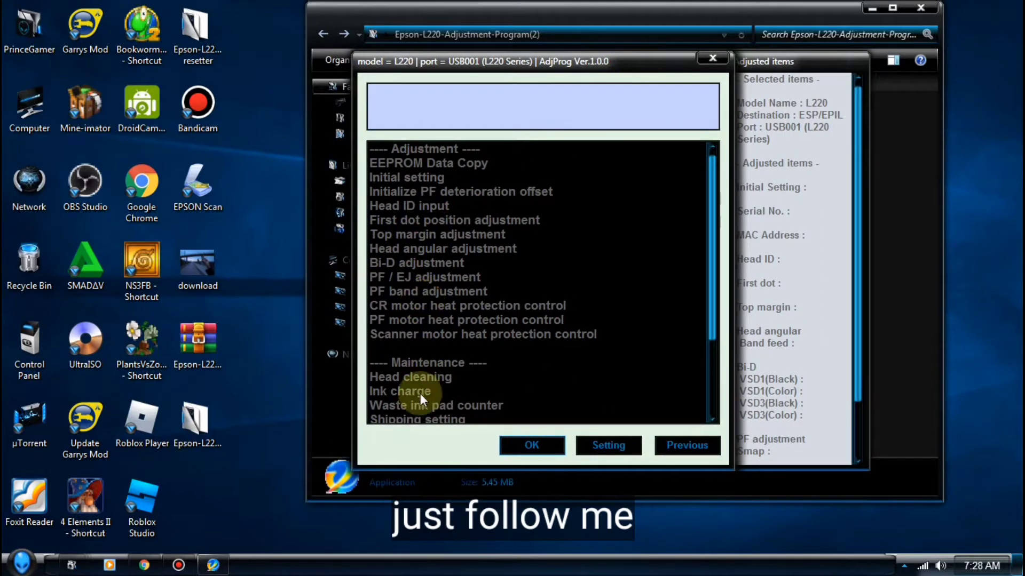
click(454, 404)
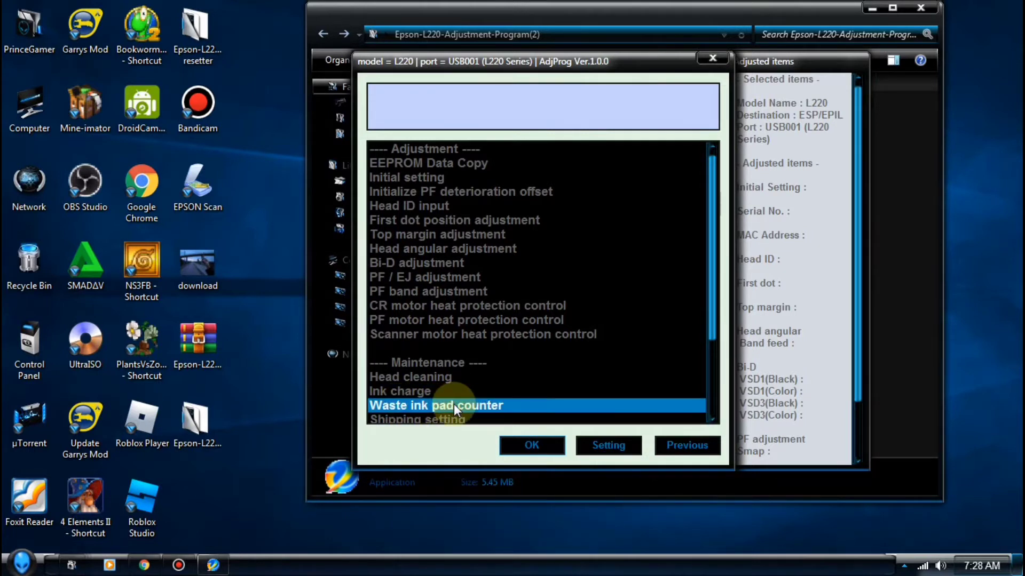
click(532, 446)
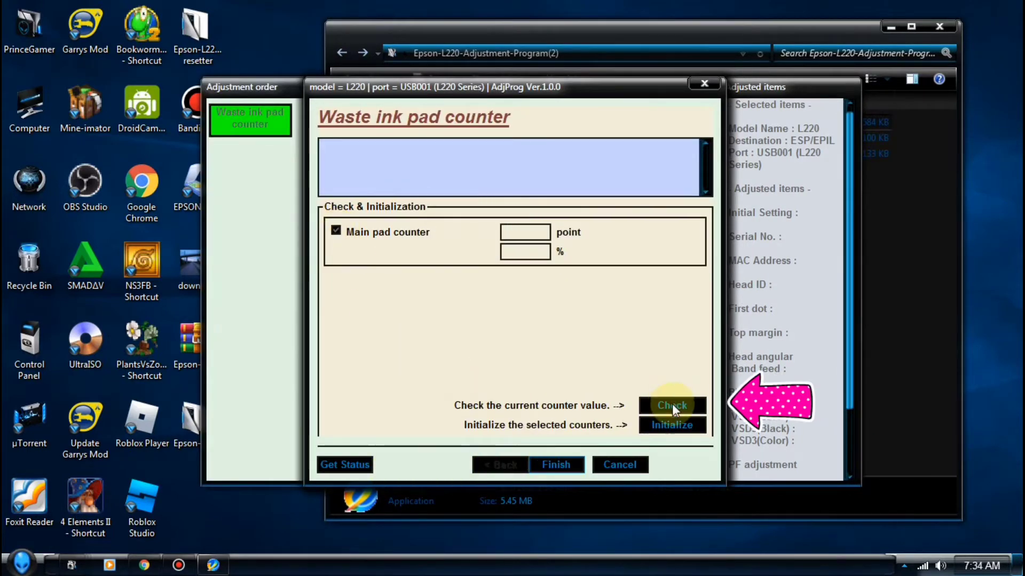
Check the counter (6207 points, 100%), tick Main pad counter and initialize it to 0
click(672, 406)
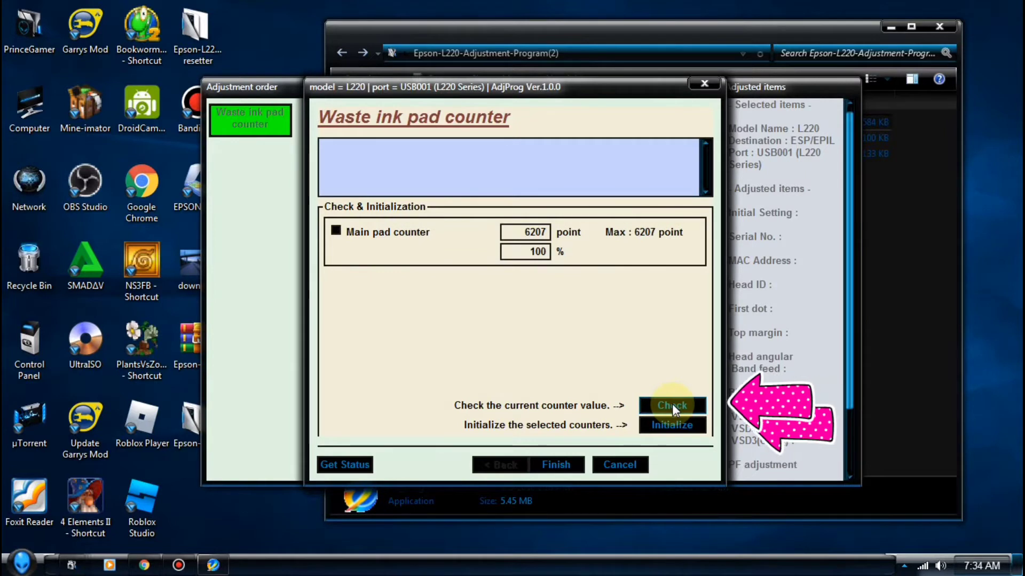
click(665, 432)
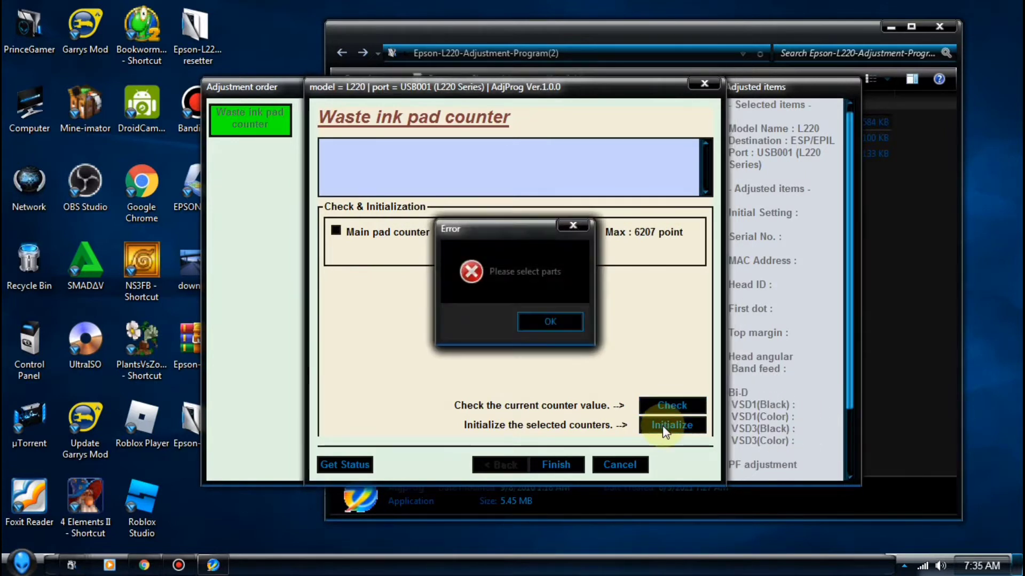
click(536, 319)
click(344, 234)
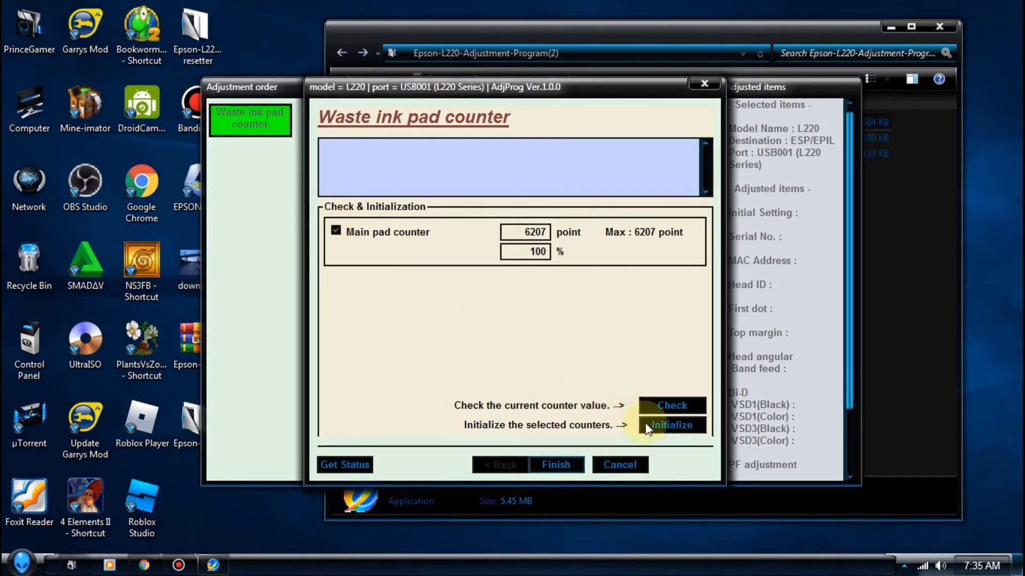
click(647, 427)
click(560, 320)
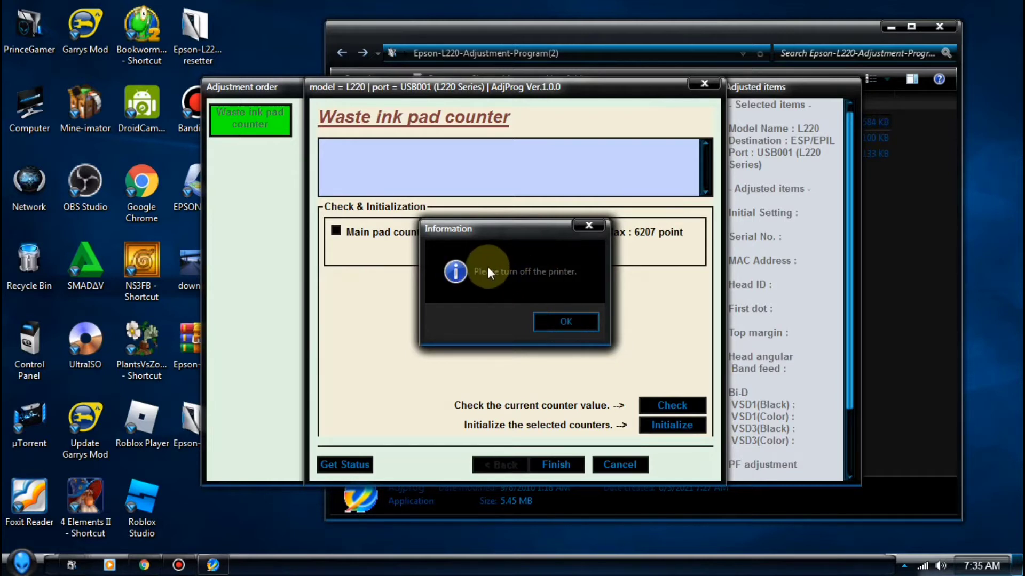
click(565, 322)
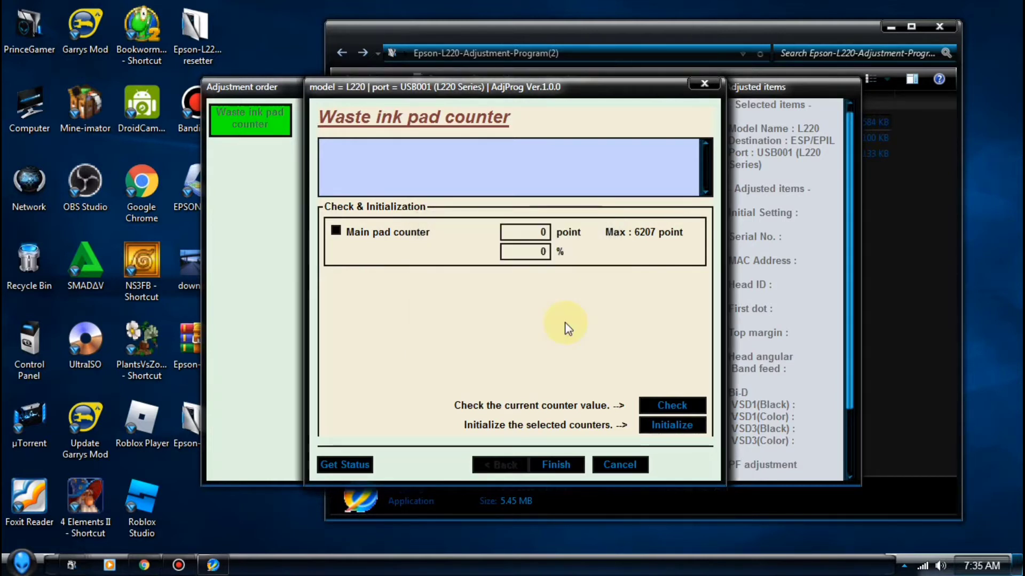
Dismiss the 'turn off the printer' notices and finish the waste ink pad counter adjustment
click(567, 319)
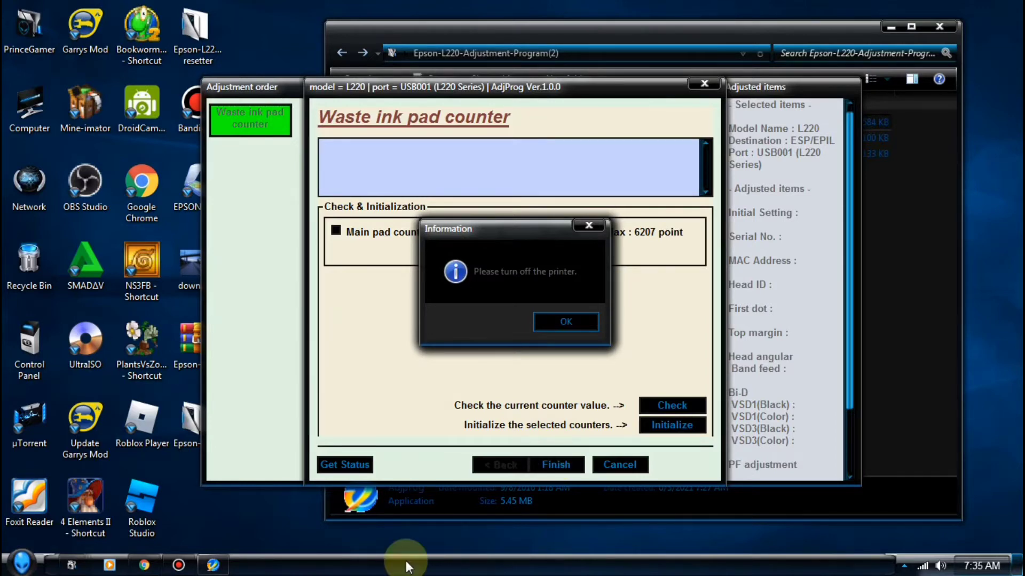
click(176, 569)
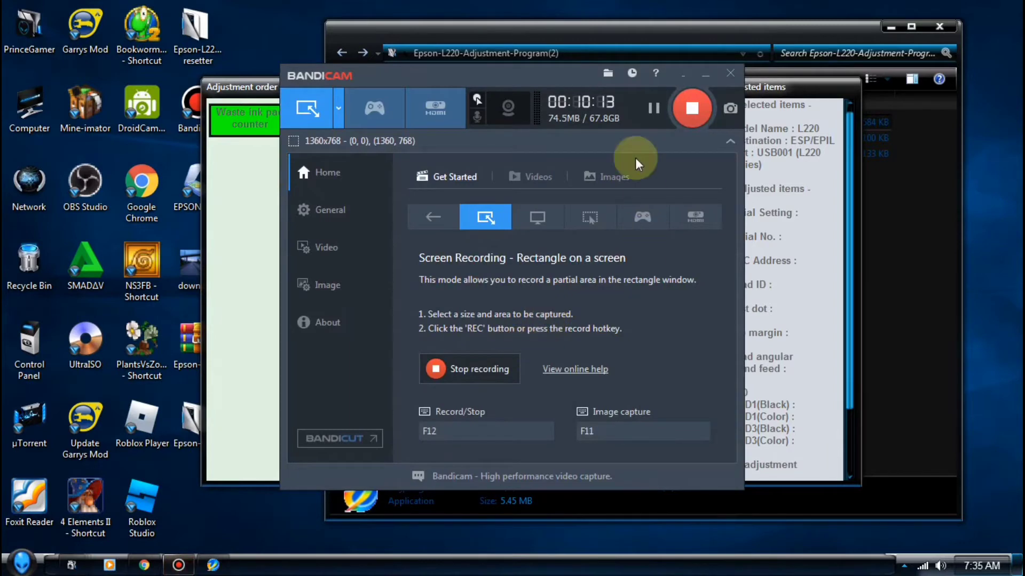
click(705, 74)
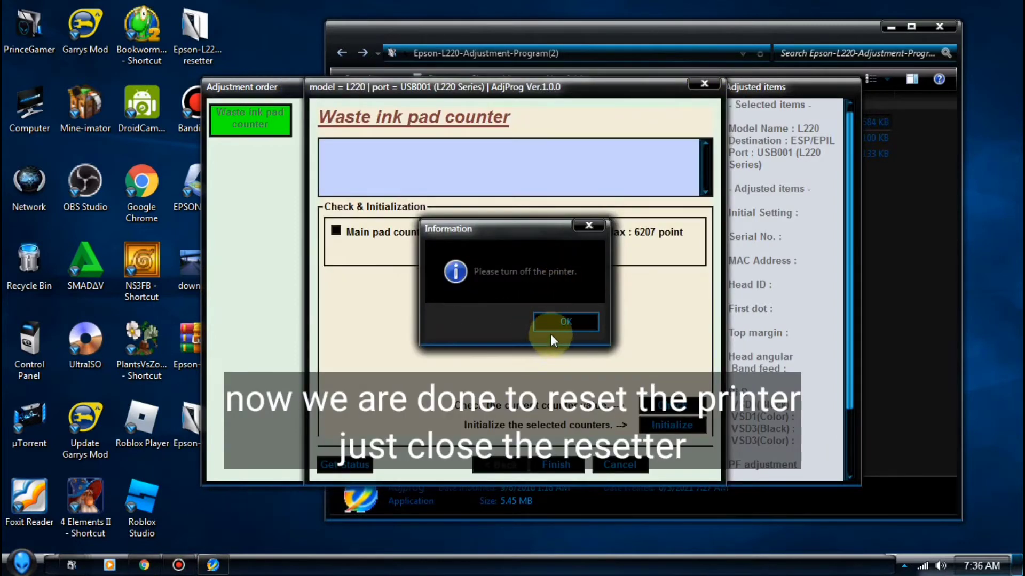
click(562, 324)
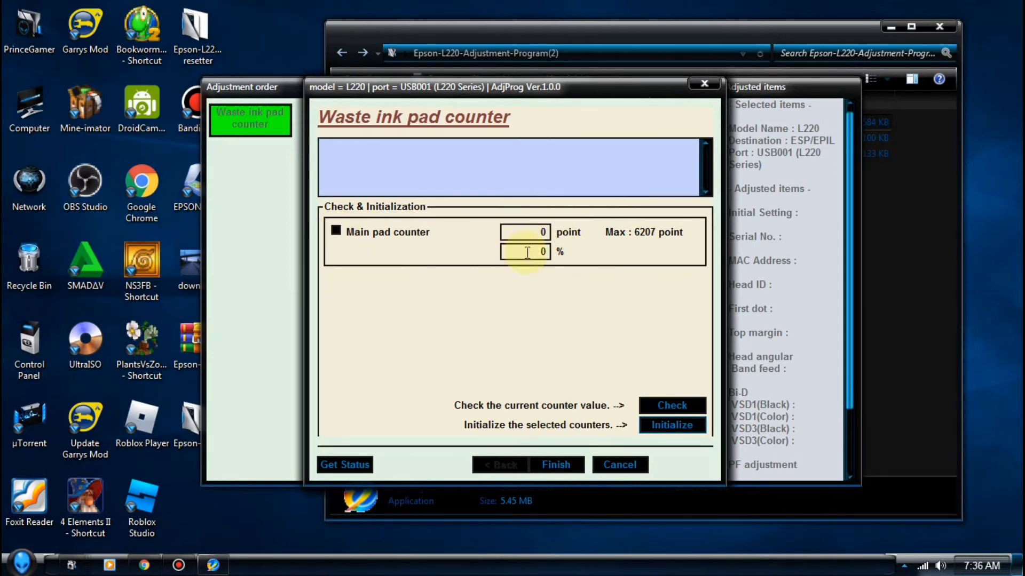
click(534, 231)
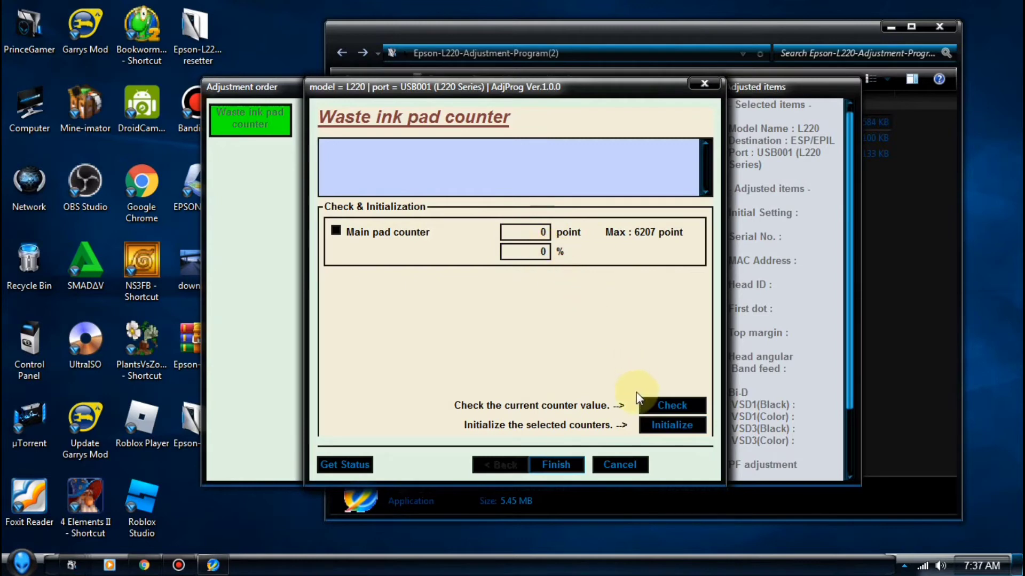
click(568, 466)
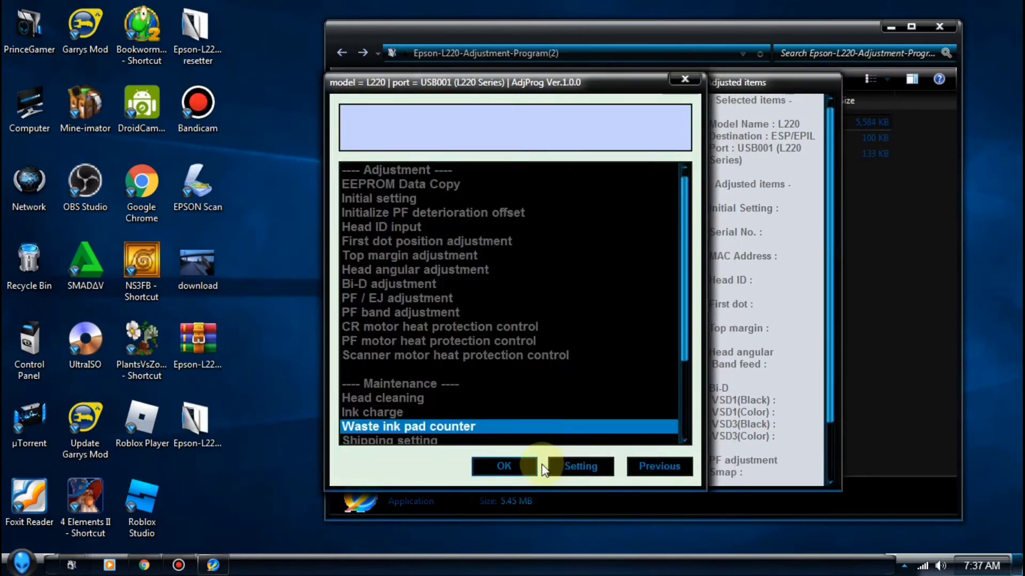
Close the adjustment item list, the AdjProg main window and the resetter's folder
click(686, 78)
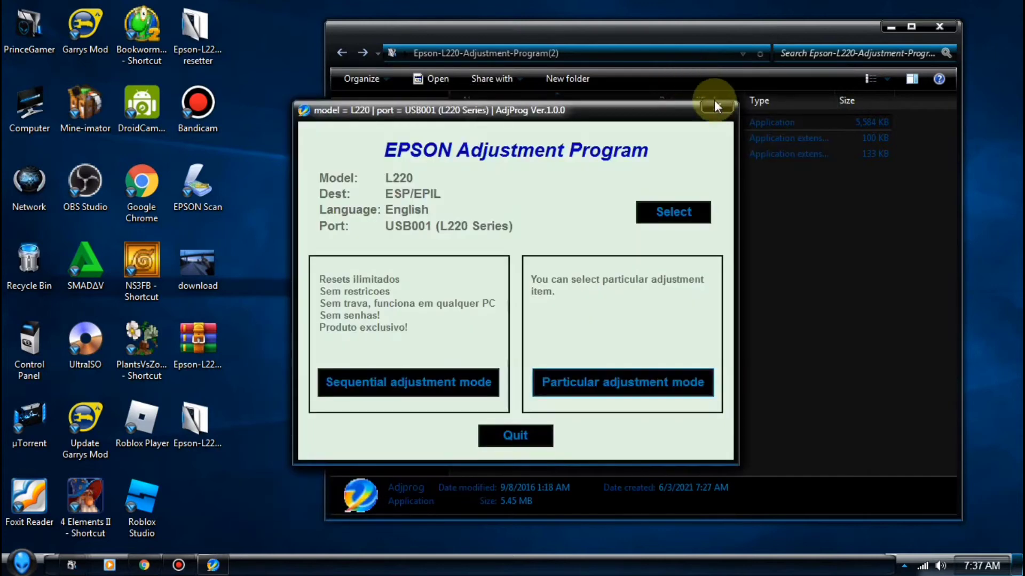
click(724, 109)
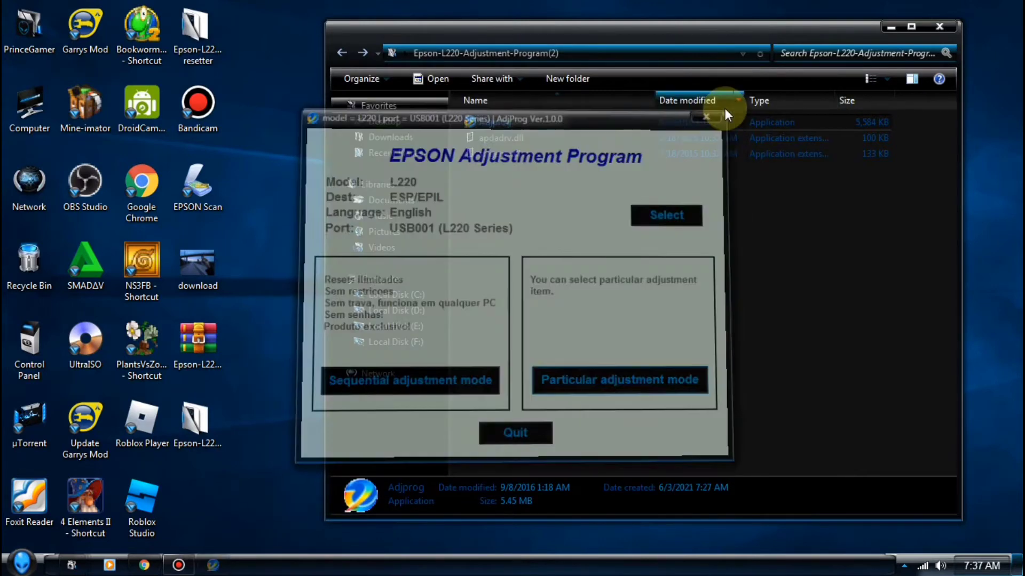
click(939, 25)
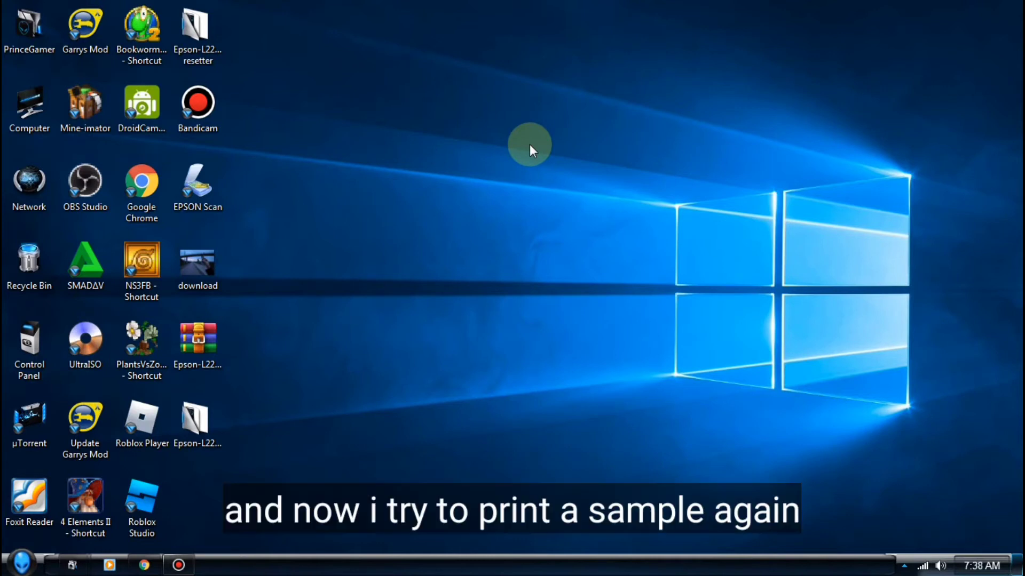
Print the download photo on the EPSON L220 Series using Letter plain paper
double_click(200, 269)
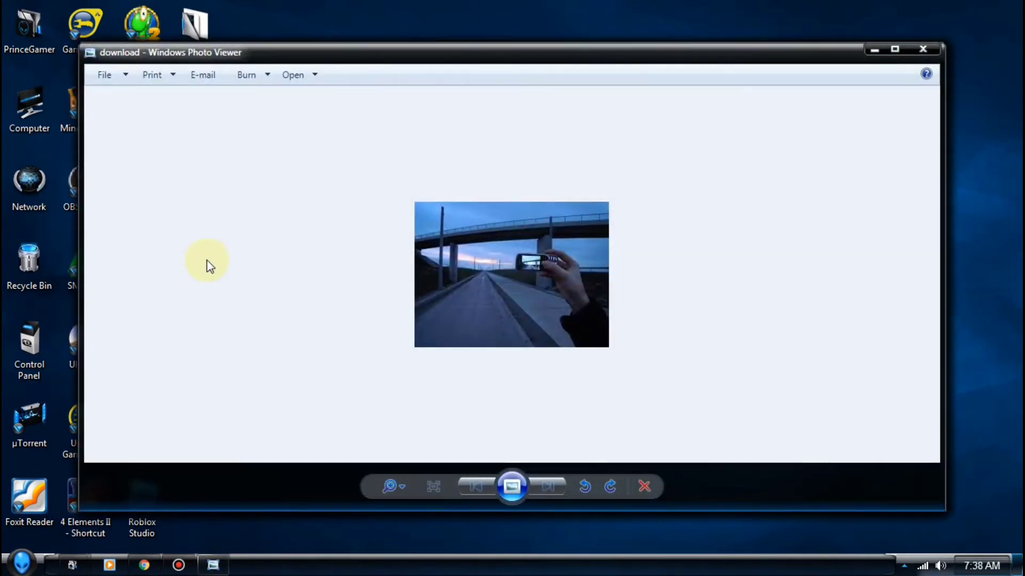
click(156, 74)
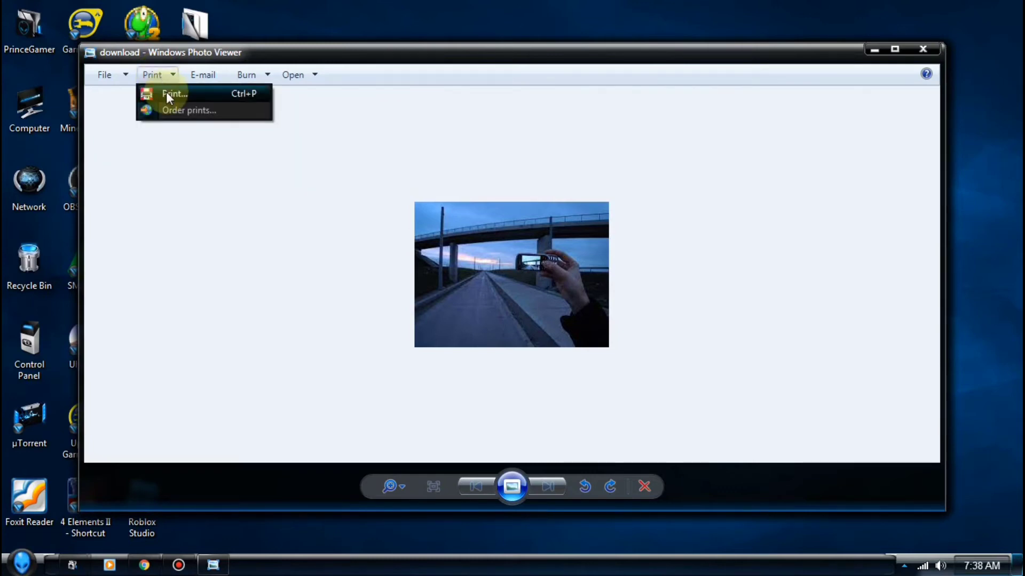
click(166, 92)
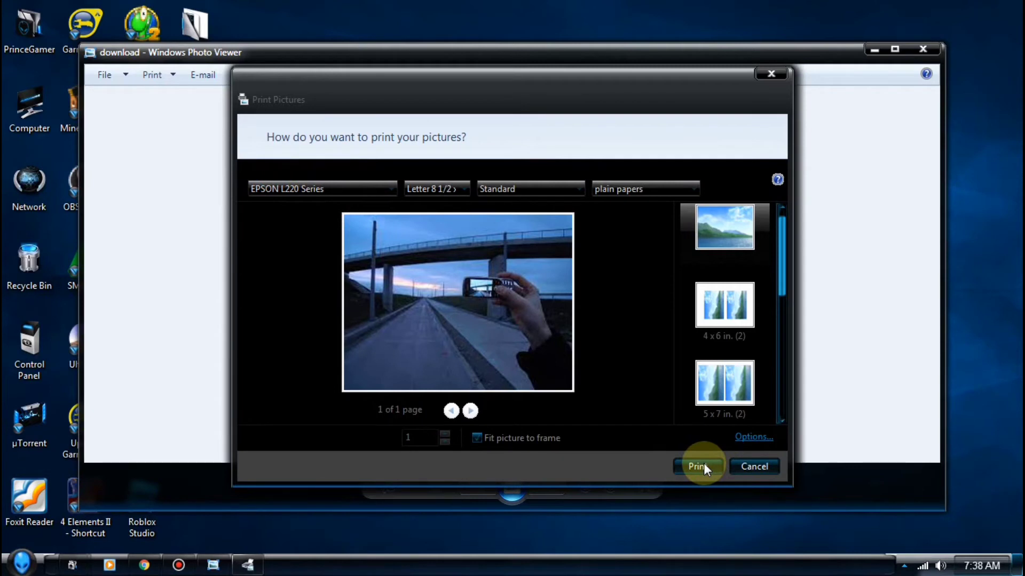
click(699, 466)
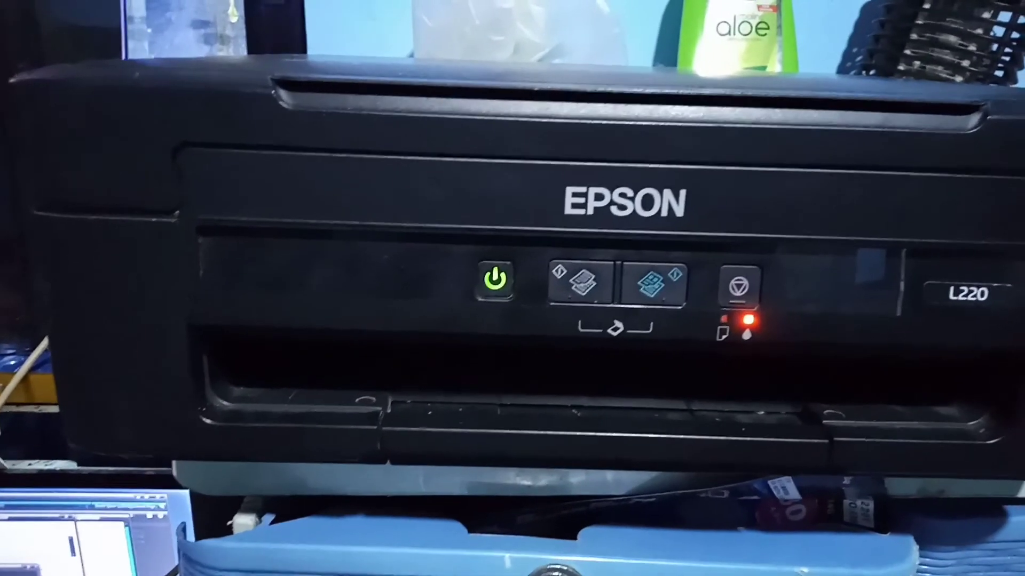